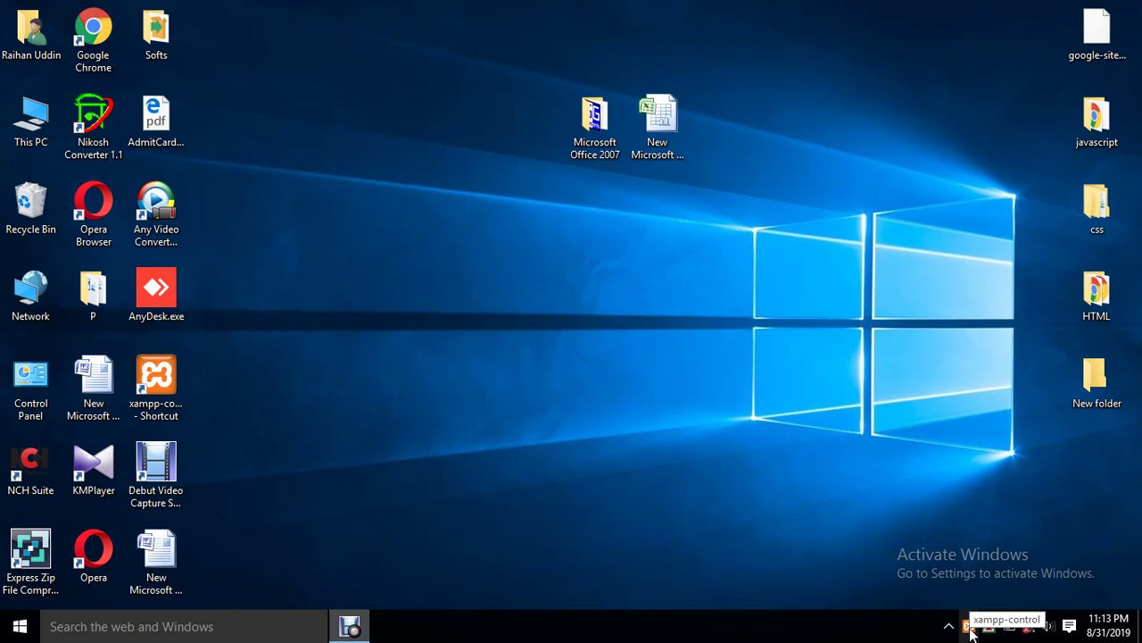
- Quit the XAMPP control panel from its notification-area tray icon
right_click(971, 631)
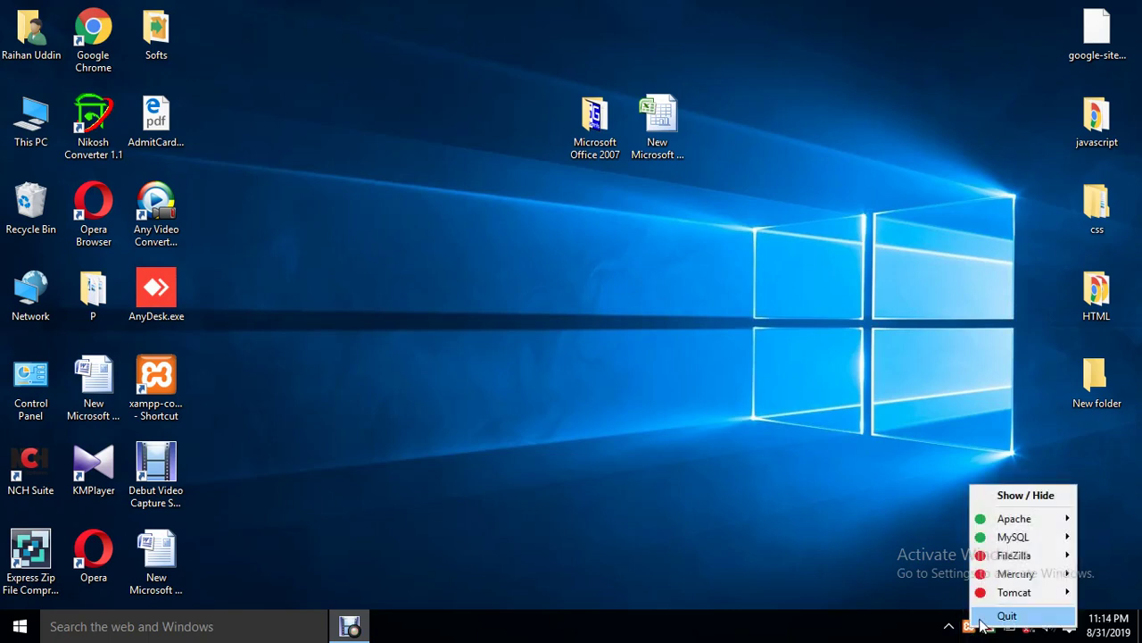
click(987, 616)
- Refresh the desktop and create a new Microsoft Office Word Document with its default name
right_click(496, 236)
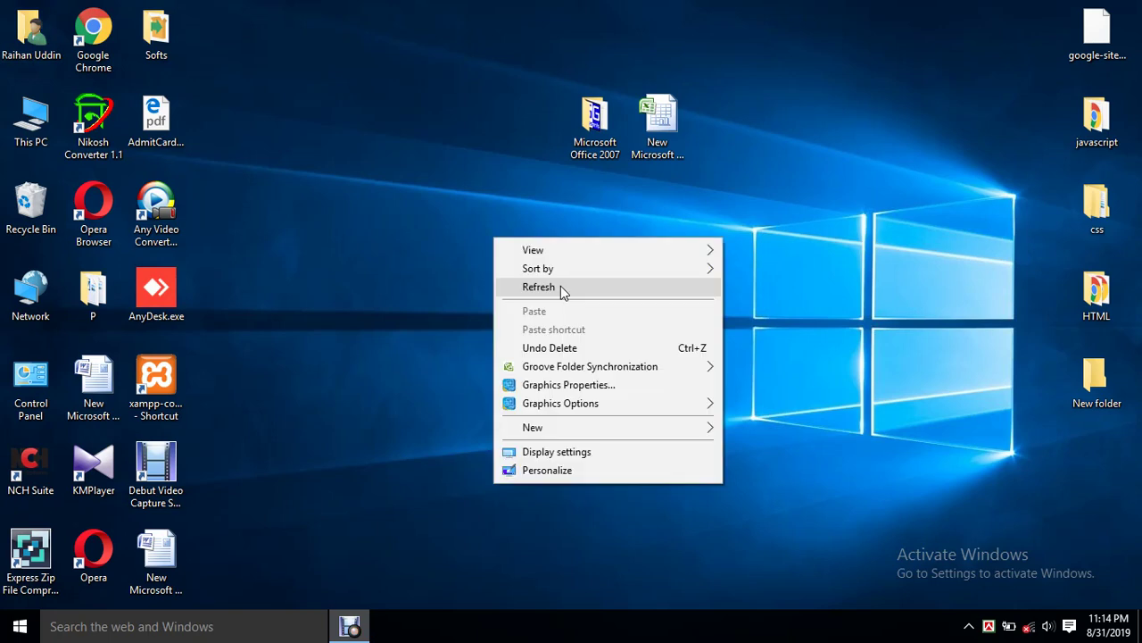
click(538, 287)
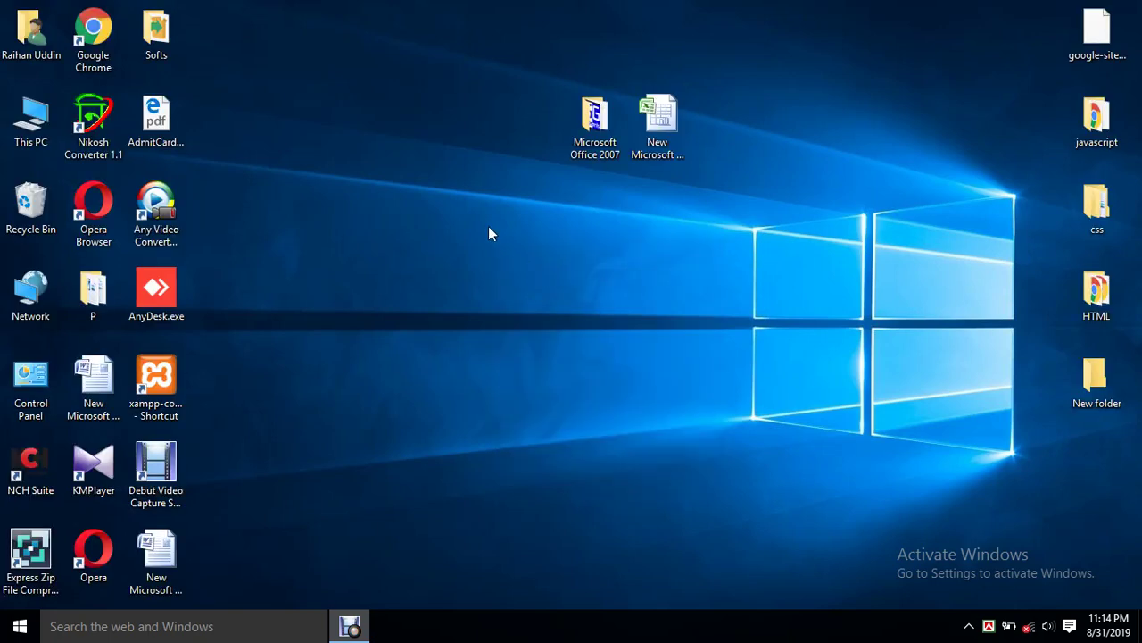
right_click(475, 248)
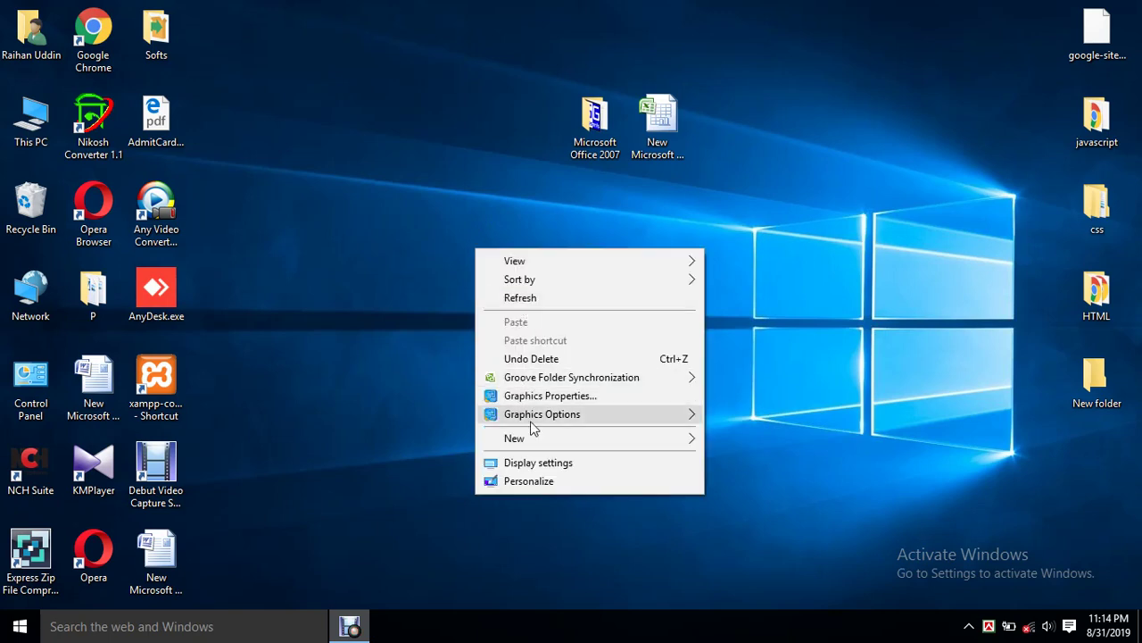
mouse_move(534, 442)
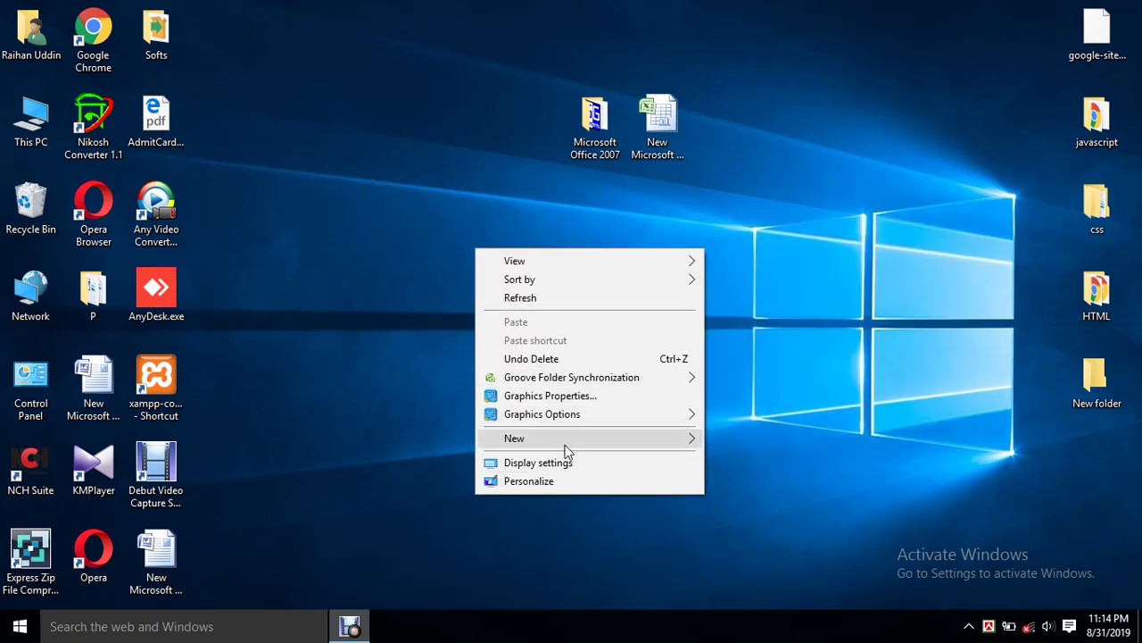
mouse_move(650, 443)
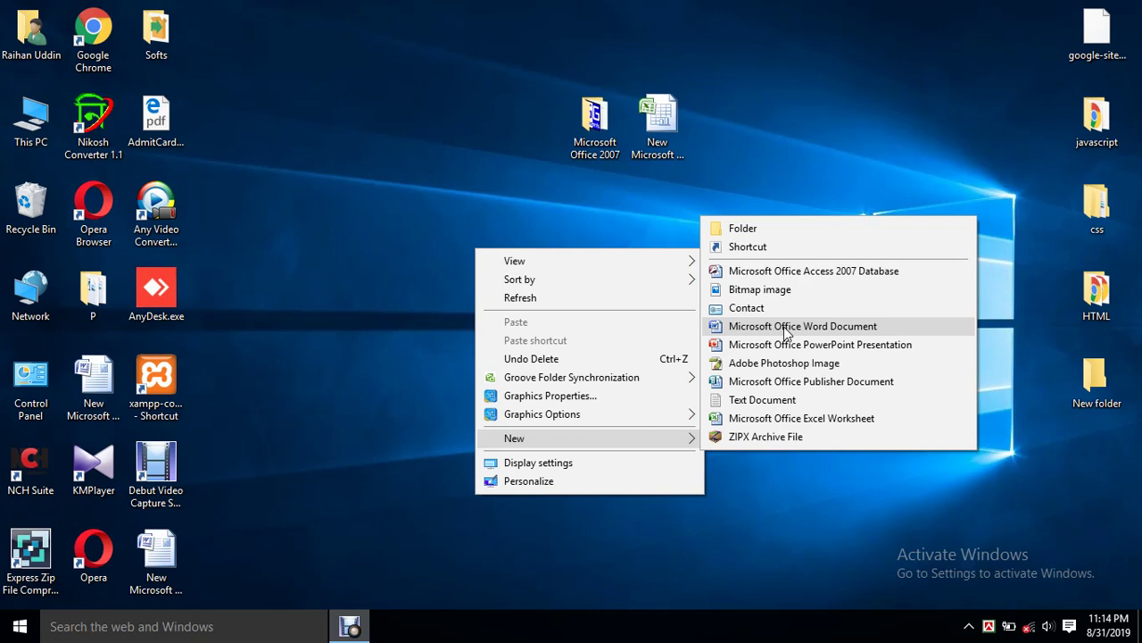
click(816, 326)
click(428, 273)
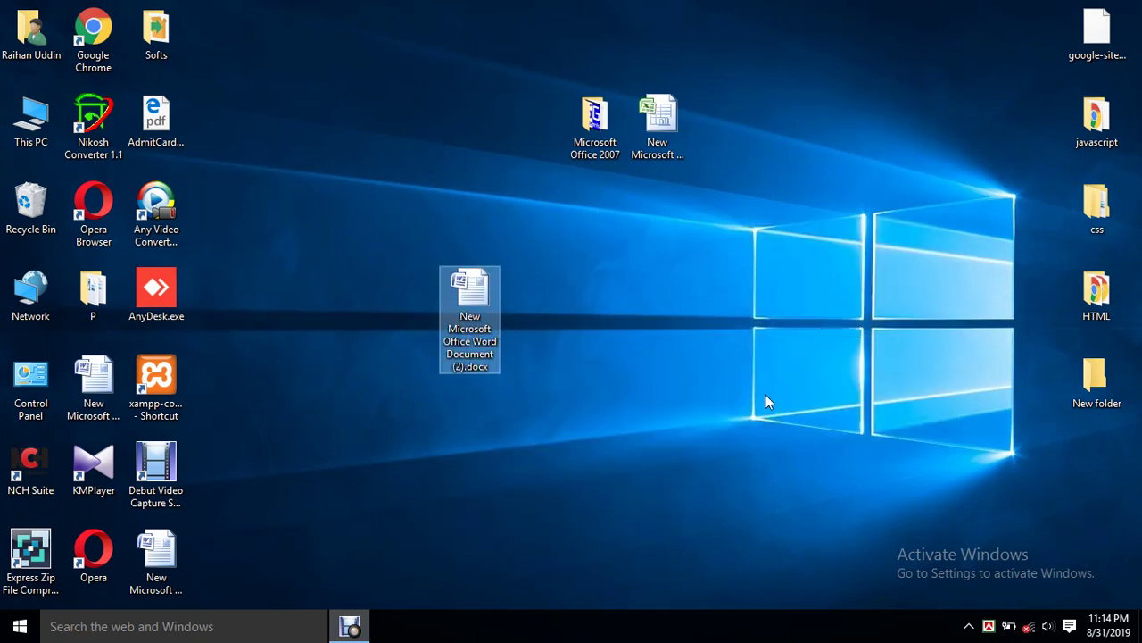
- Refresh the desktop and select the new 'New Microsoft Office Word Document (2)' file
click(753, 370)
right_click(543, 295)
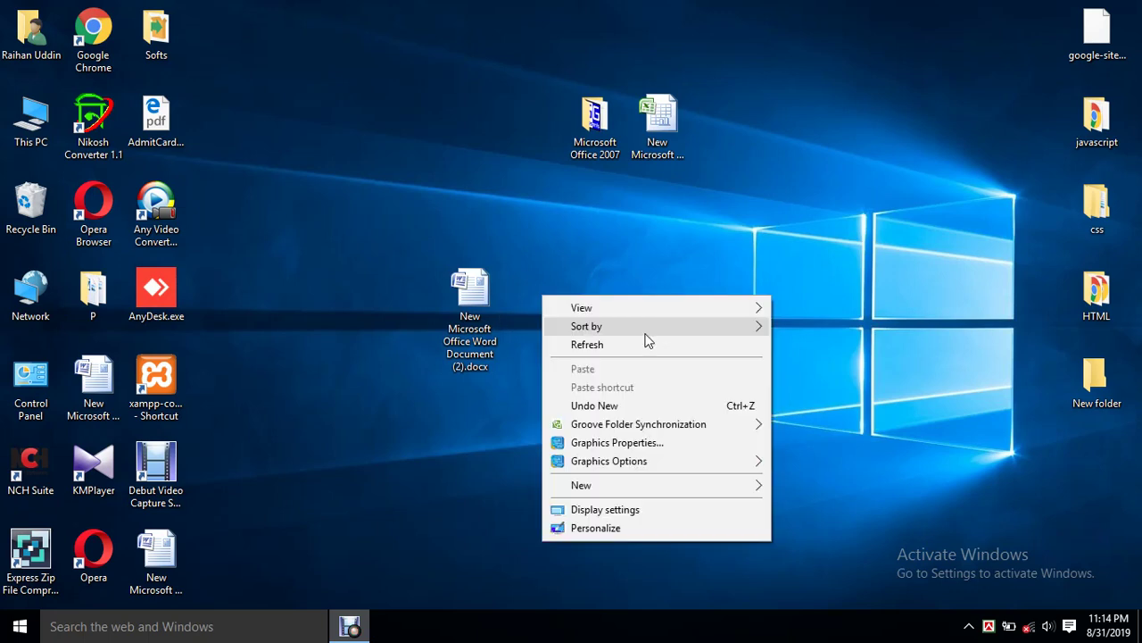
click(619, 344)
click(480, 312)
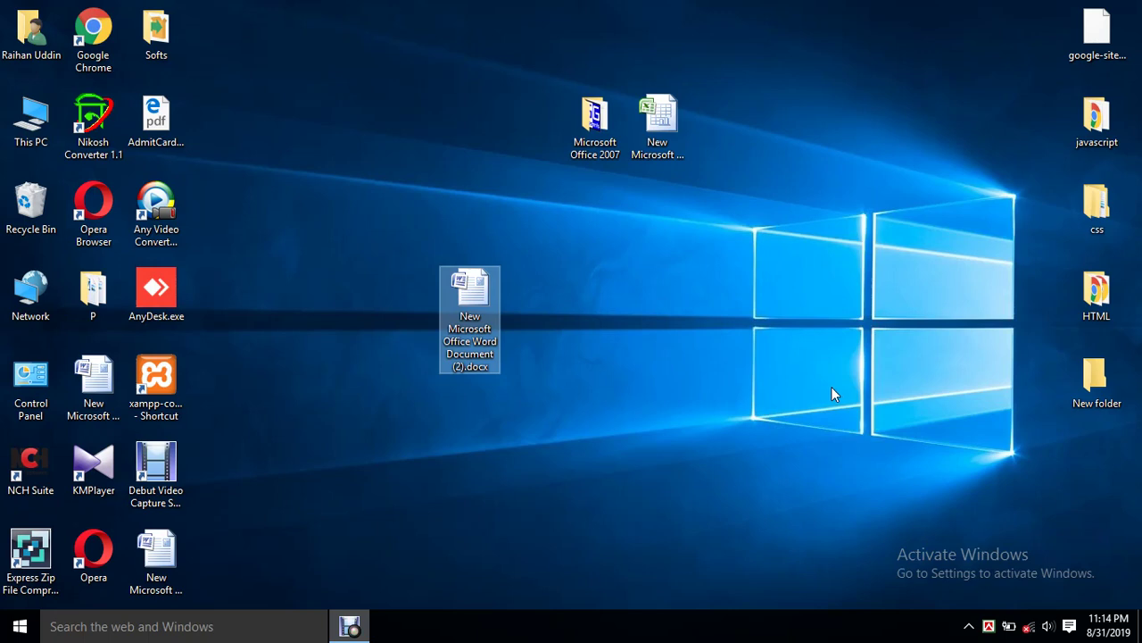
- Rename the new document to 'Word Part 02', correcting a typo along the way
key(F2)
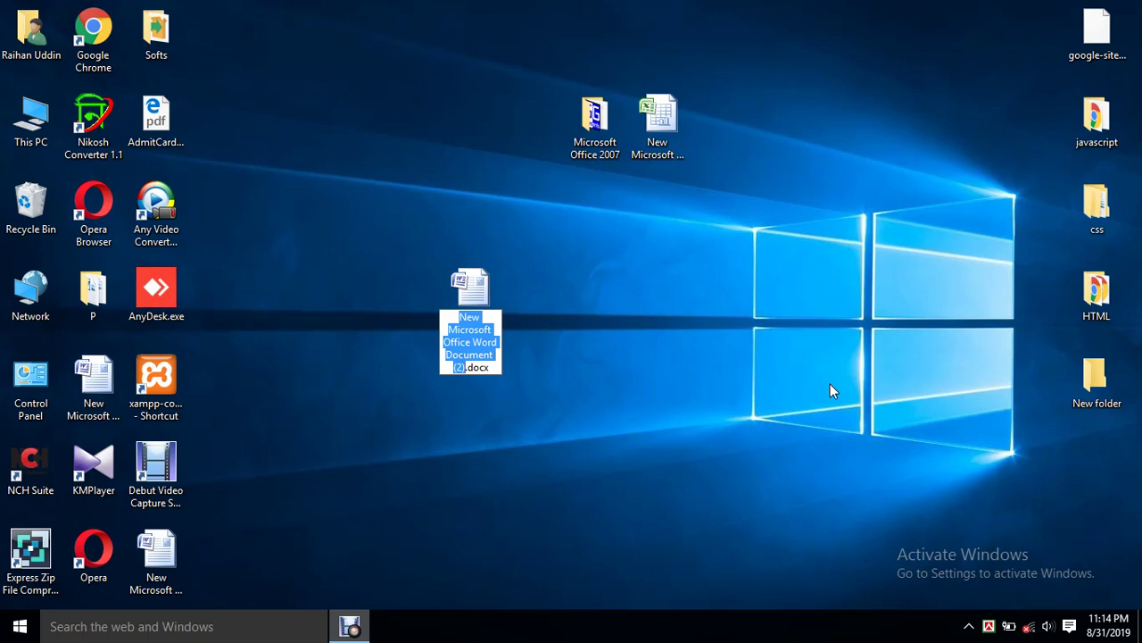
text(Woed)
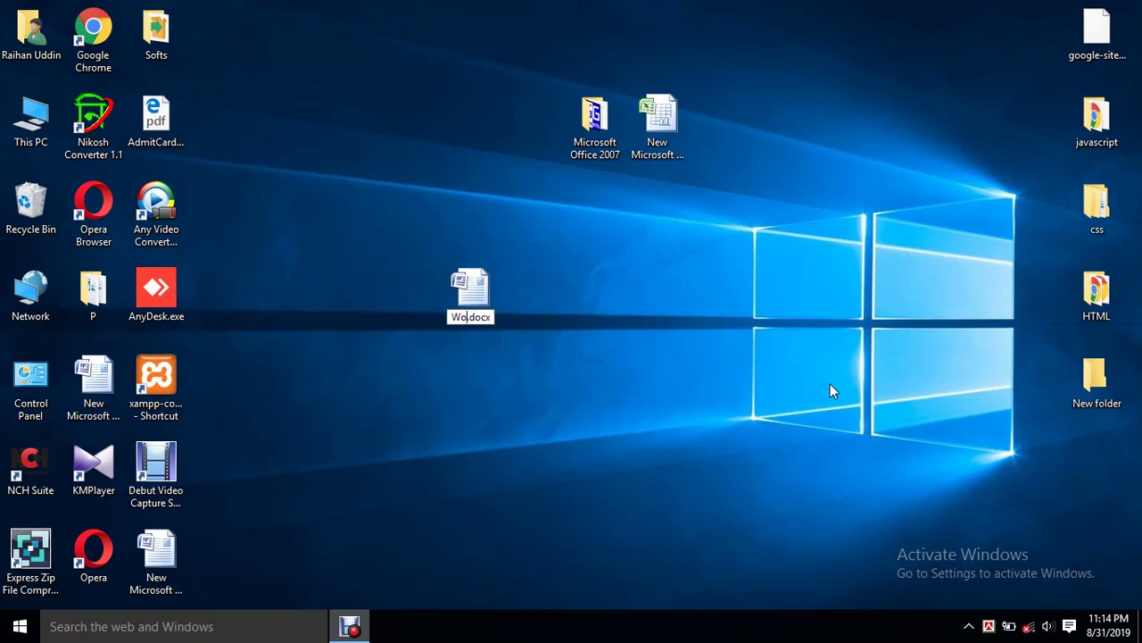
key(BackSpace)
key(BackSpace)
text(rd)
text( Part)
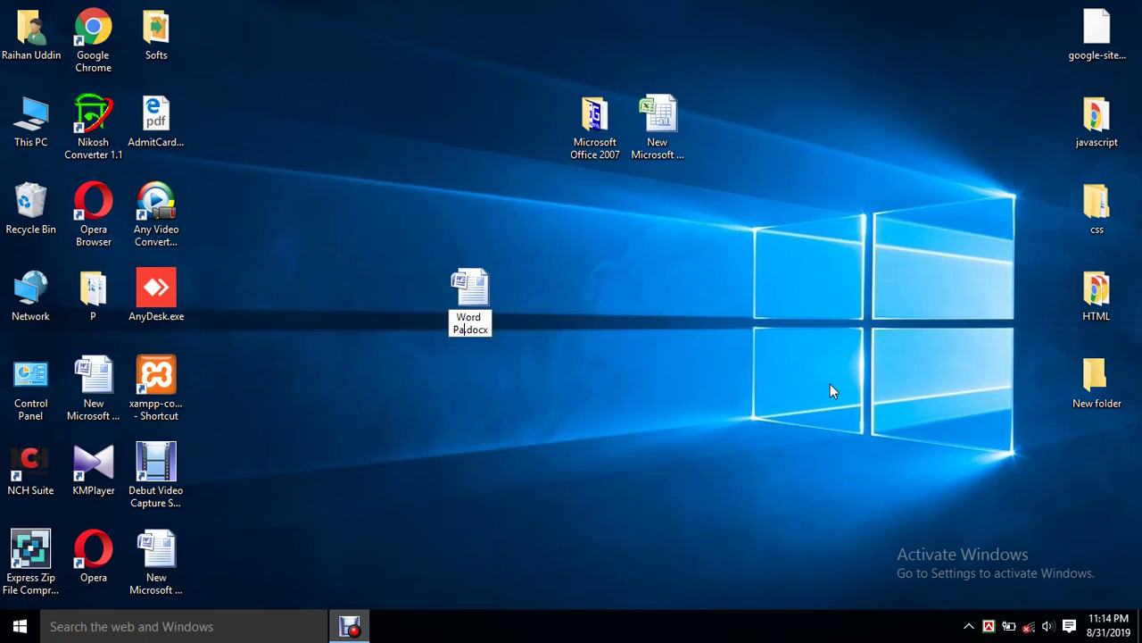
key(Return)
key(F2)
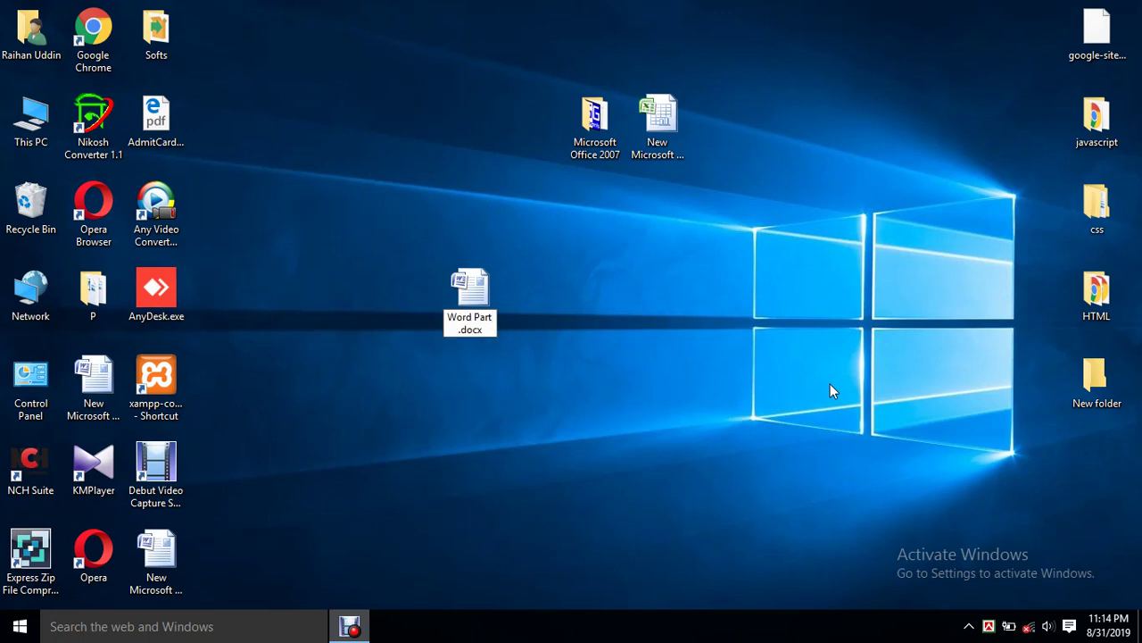
text(02)
key(Return)
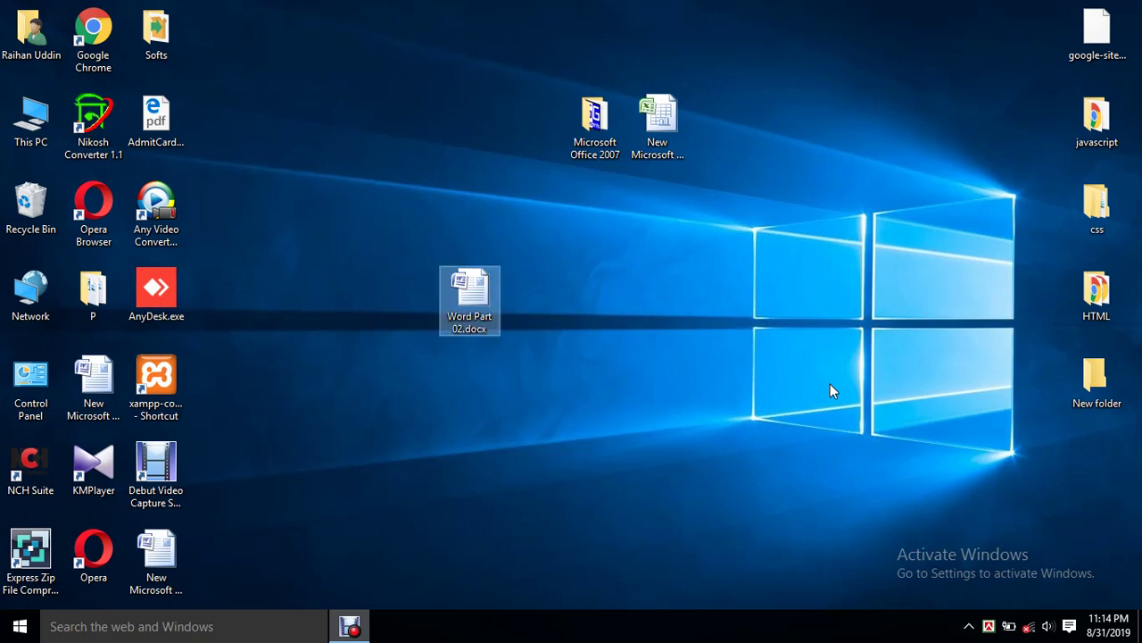
click(674, 344)
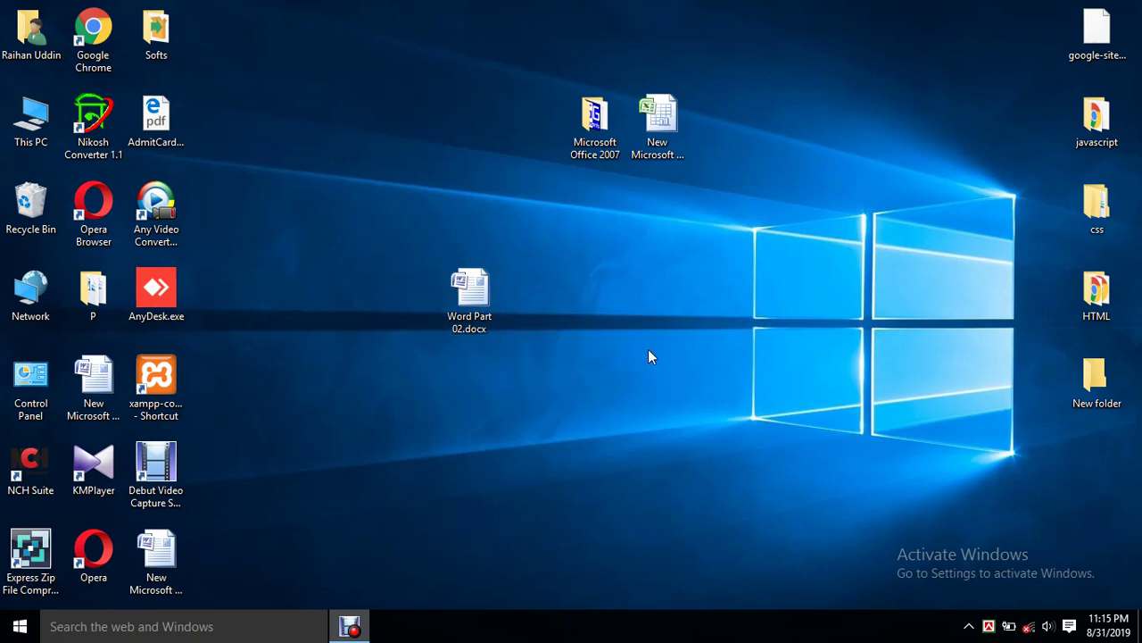
- Rename Word Part 02.docx without its .docx extension, accepting the extension-change warning
right_click(476, 319)
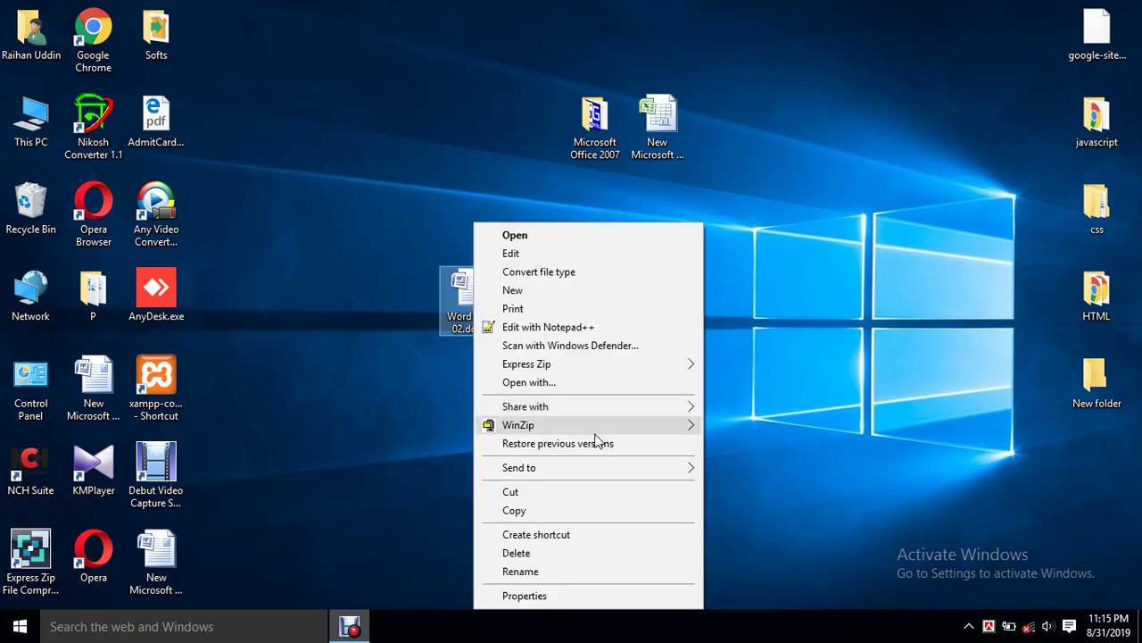
click(527, 571)
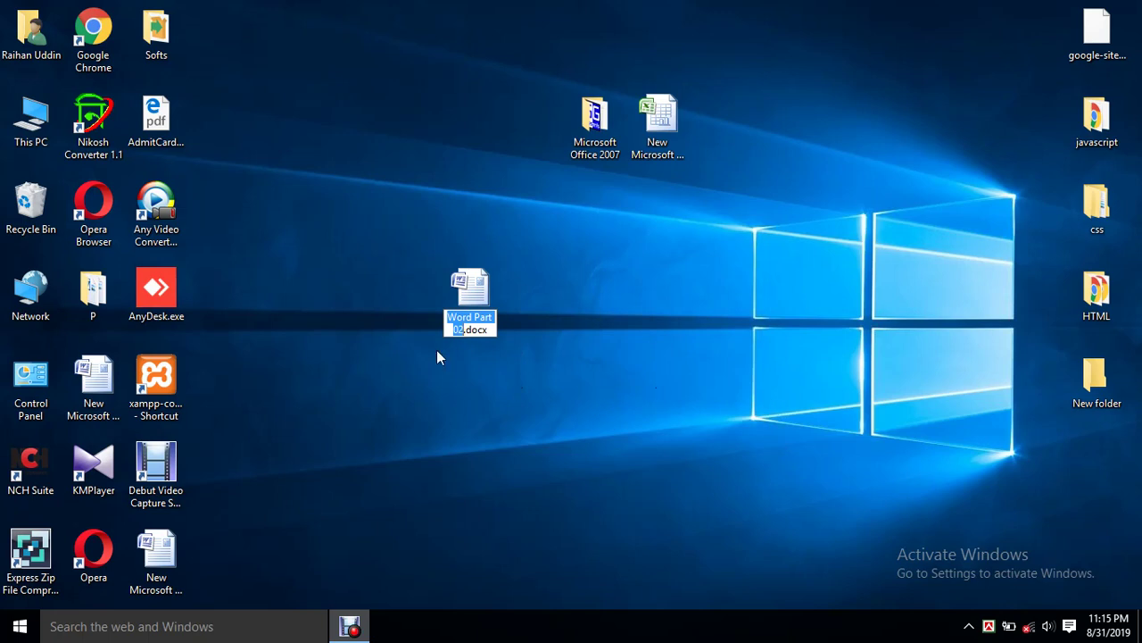
key(End)
key(BackSpace)
key(Return)
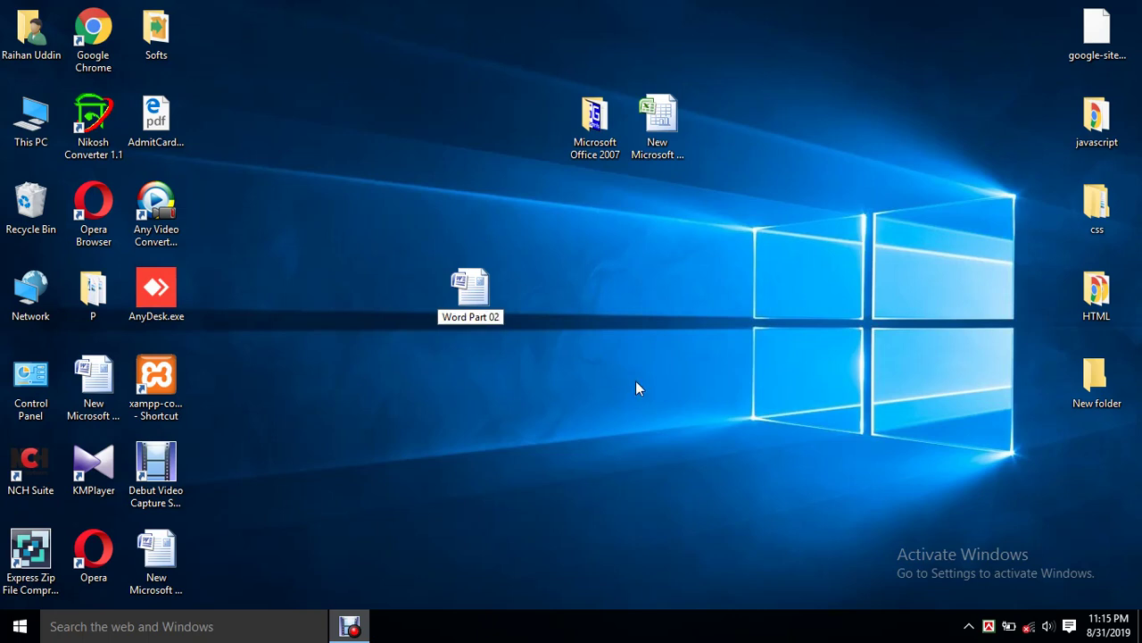
key(Return)
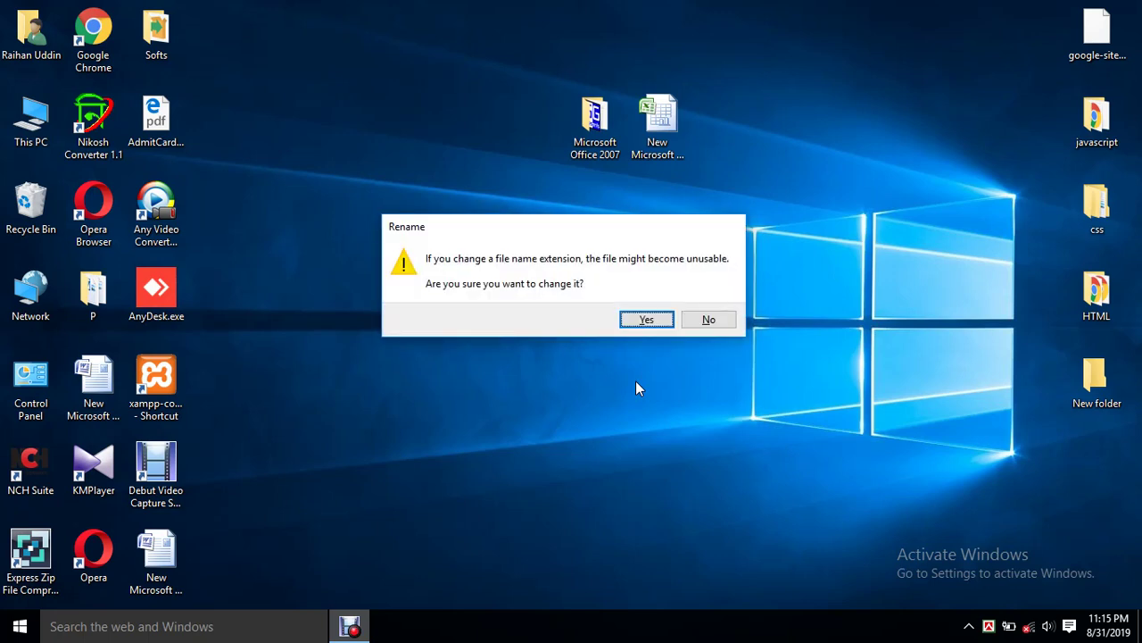
key(Return)
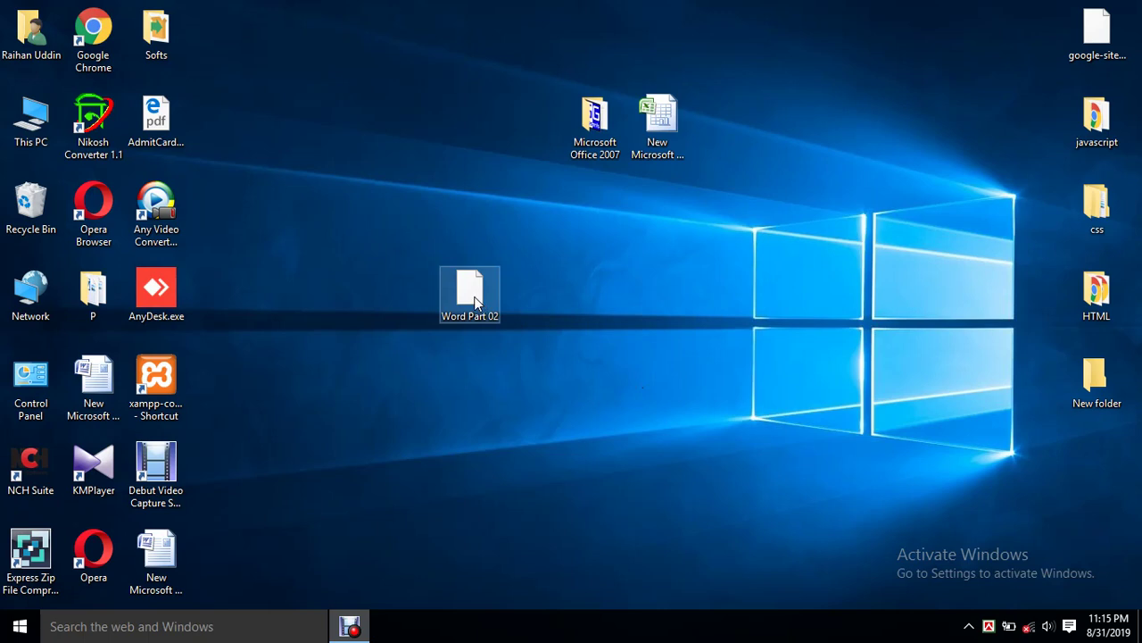
click(384, 211)
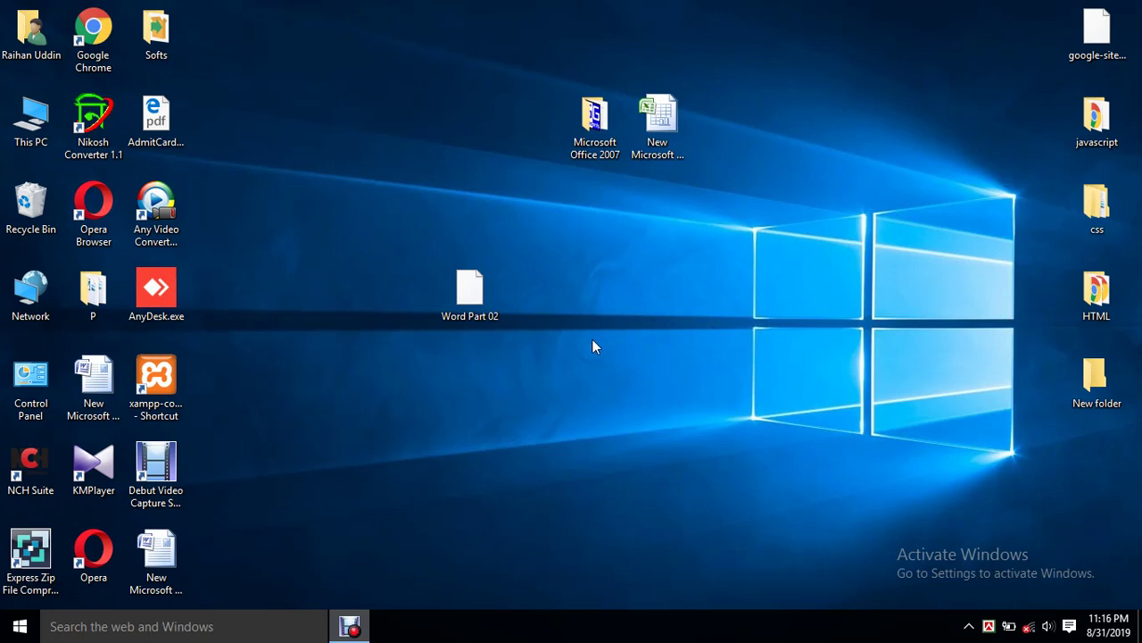
click(469, 290)
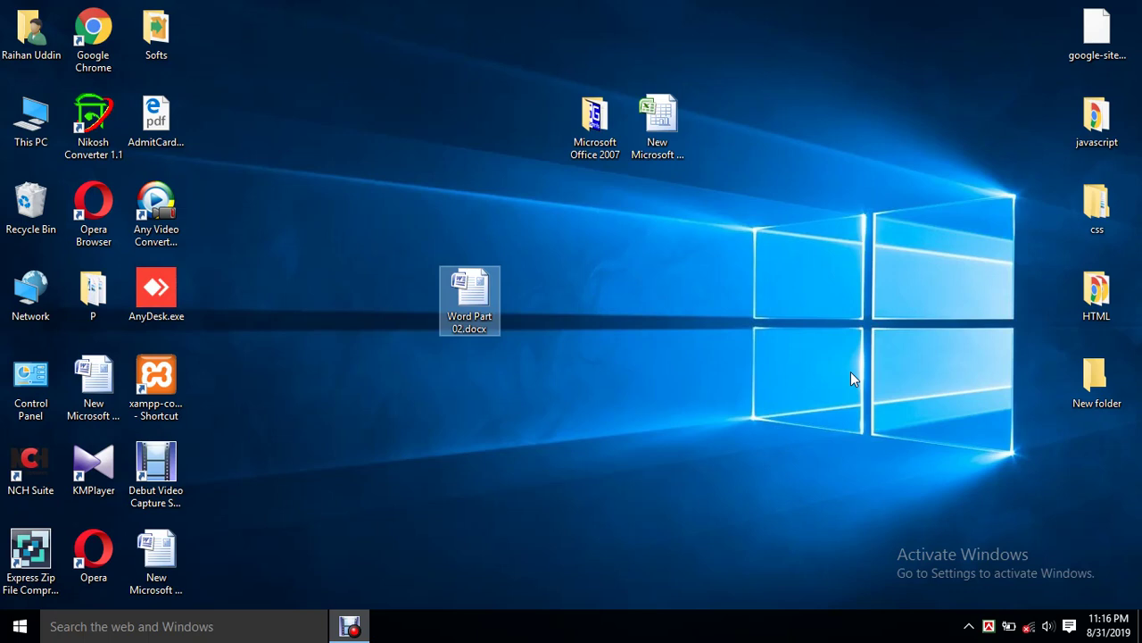
- Select the Word Part 02.docx file on the desktop
click(522, 344)
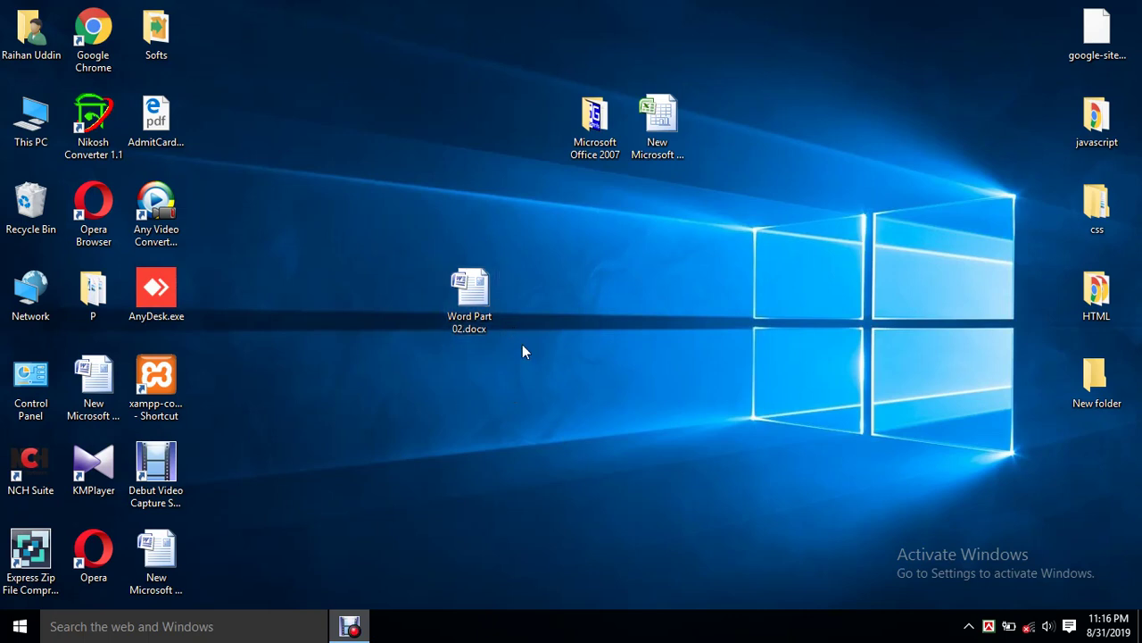
click(470, 331)
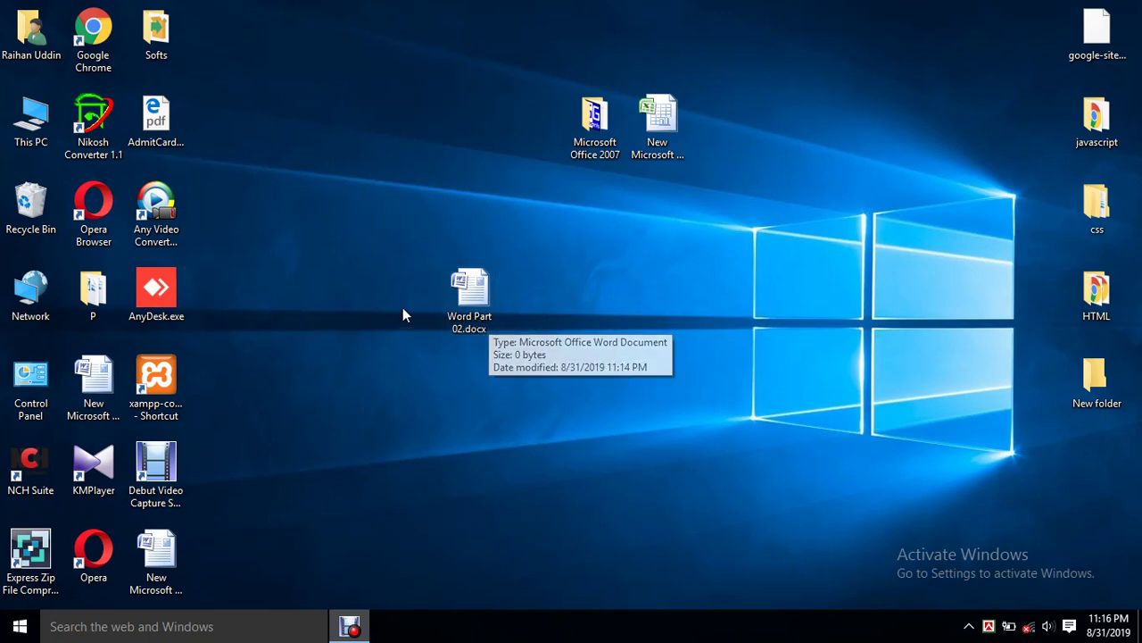
- Open This PC, toggle its View ribbon, and minimize the window
double_click(31, 116)
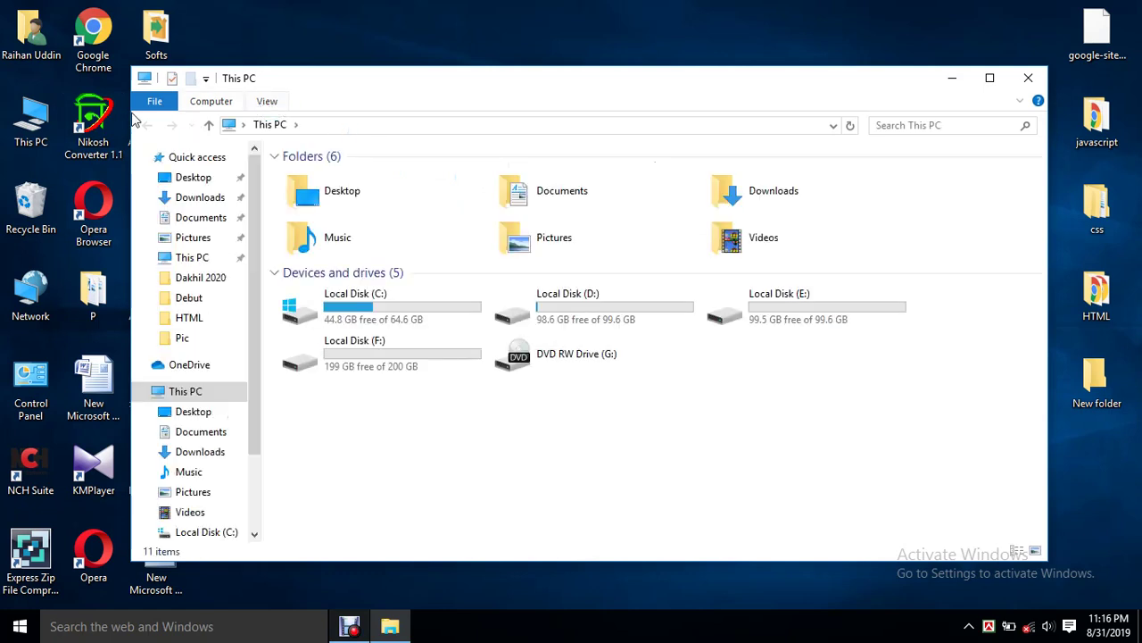
click(271, 104)
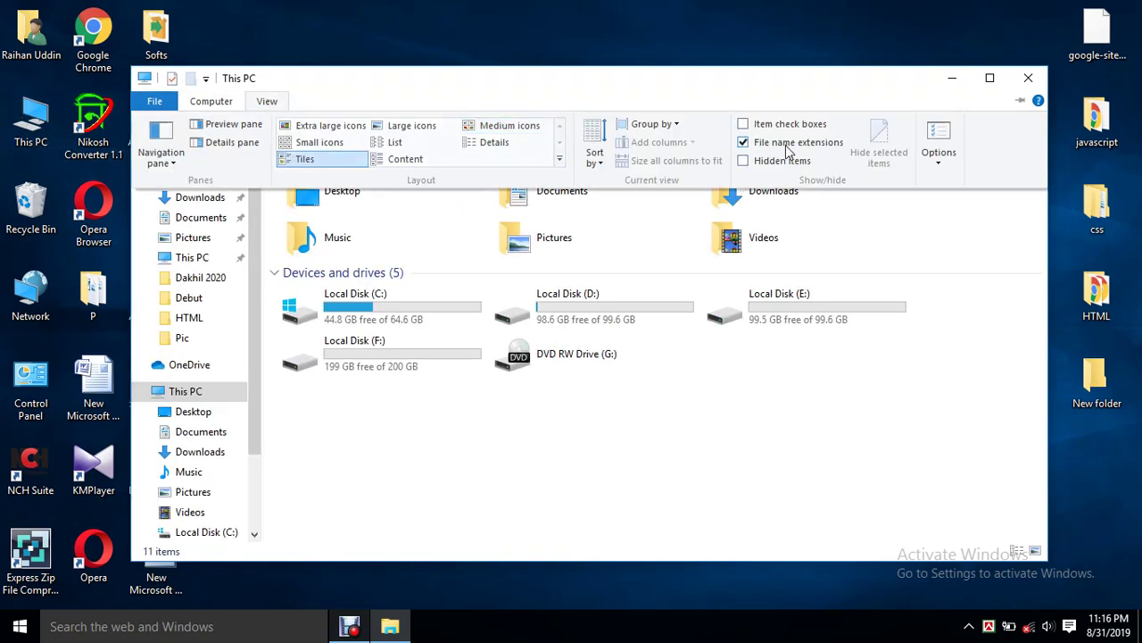
click(746, 144)
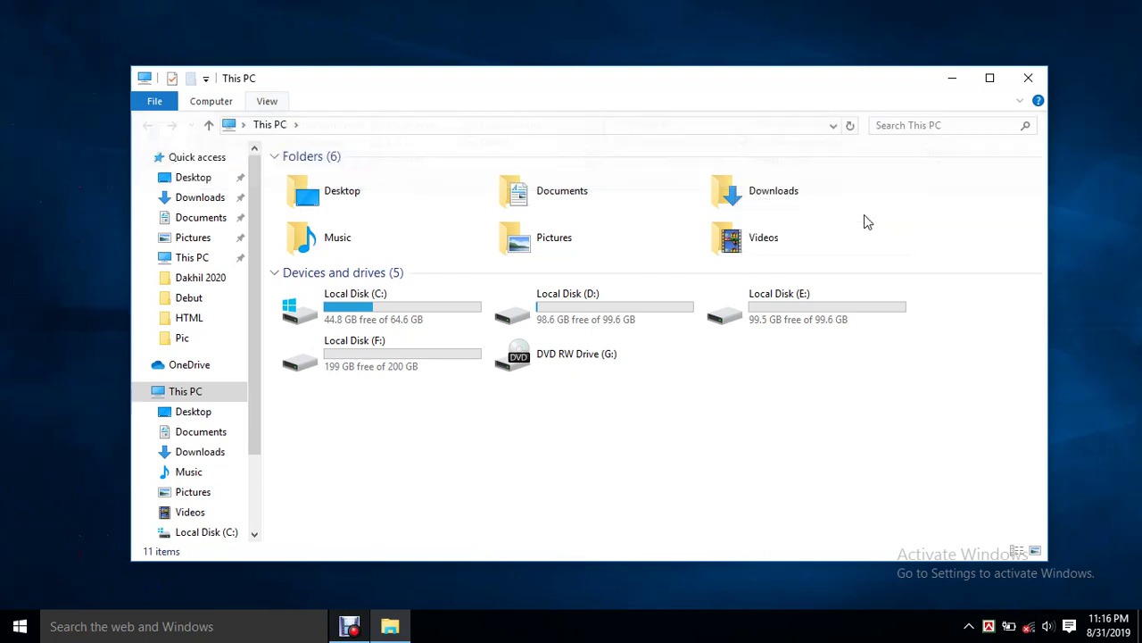
click(953, 78)
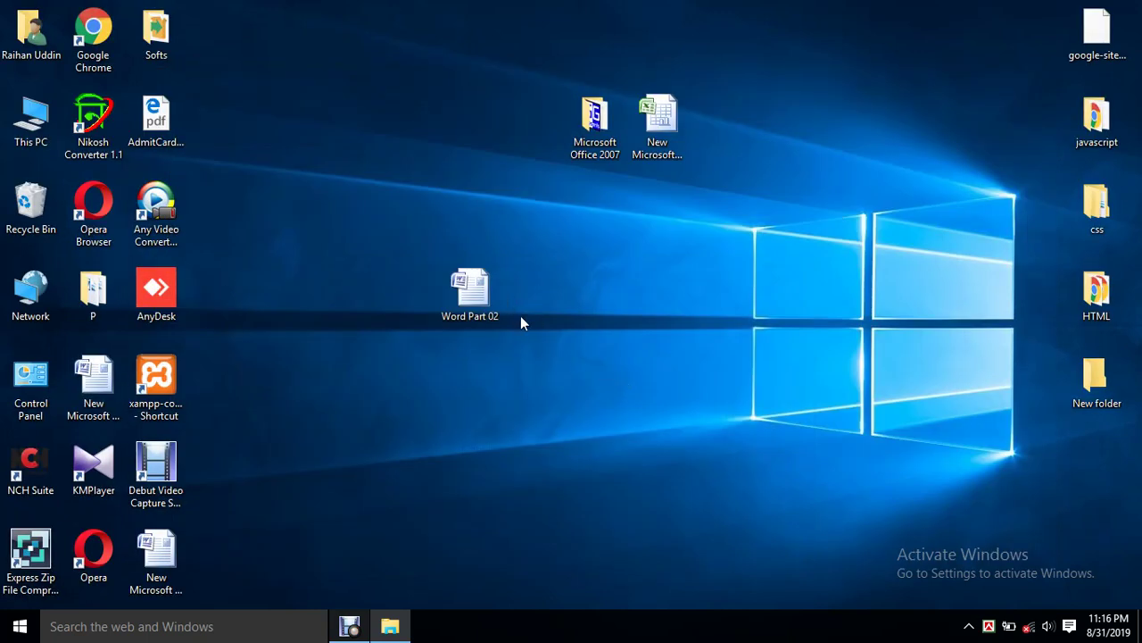
- Start renaming Word Part 02 to 'bdfbdfb', then cancel so it stays Word Part 02
click(480, 324)
click(492, 316)
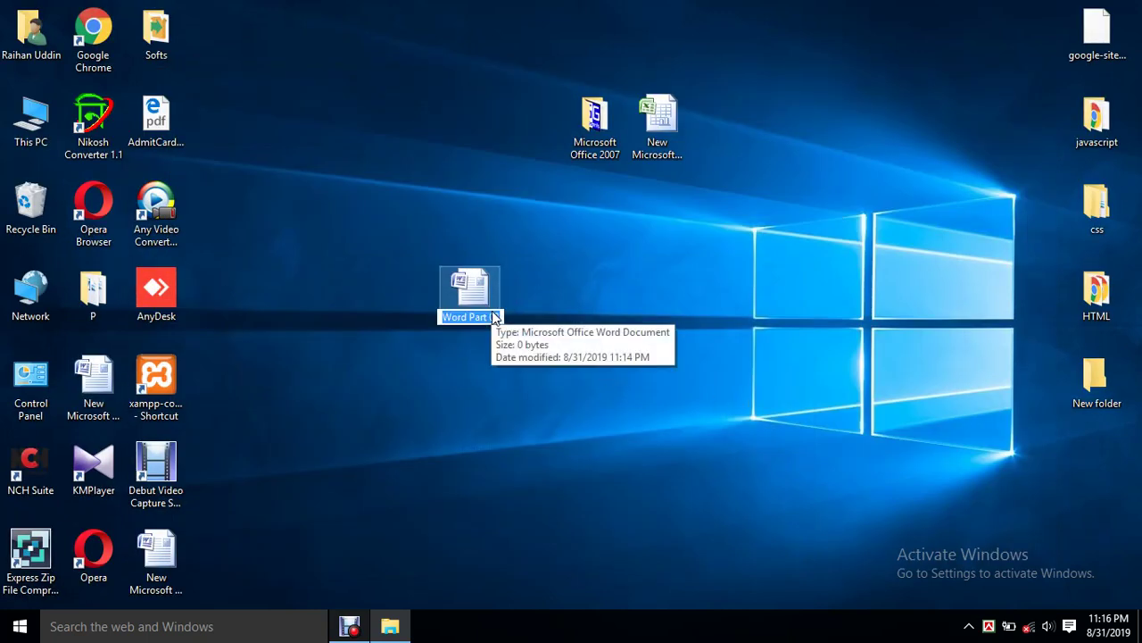
text(bdfbdfb)
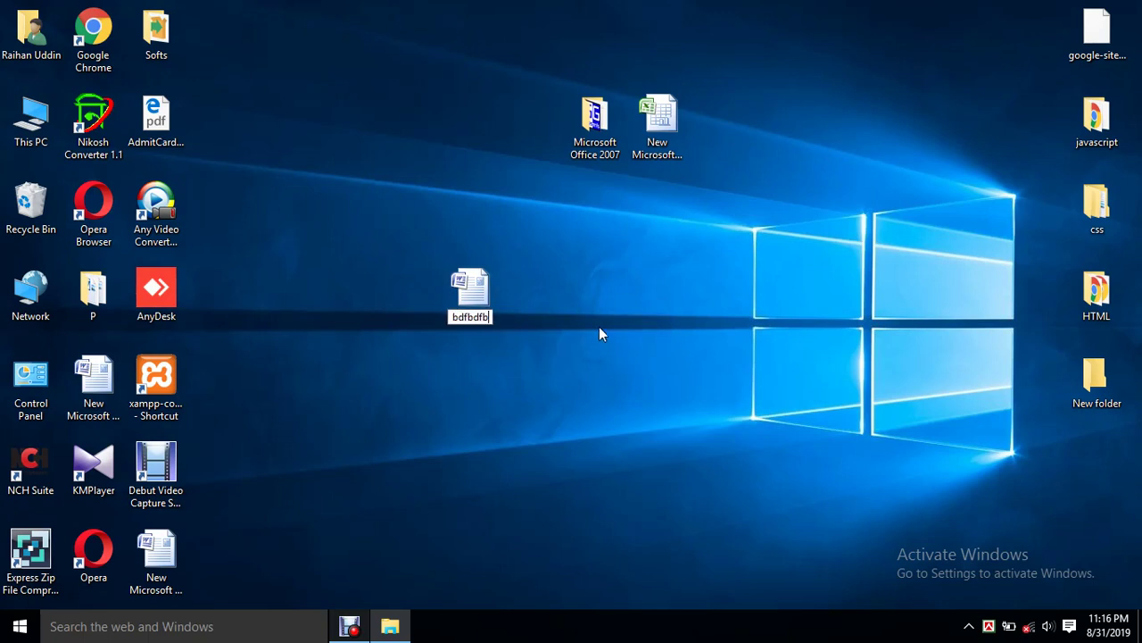
key(Return)
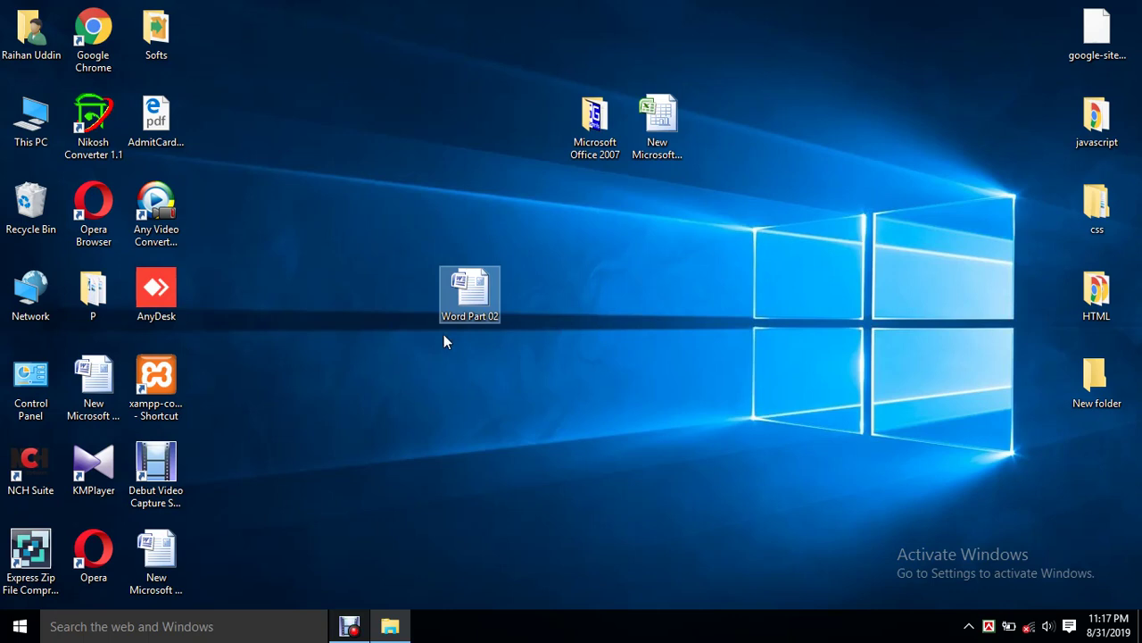
- Turn off File name extensions on the This PC View tab and minimize the window
click(404, 633)
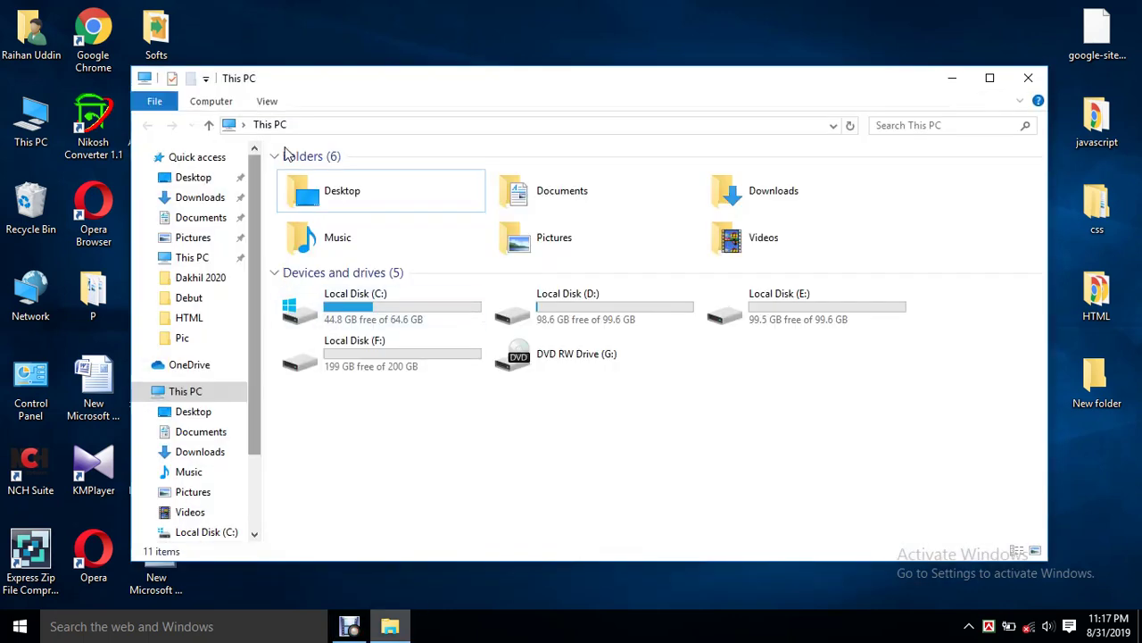
click(268, 101)
click(757, 145)
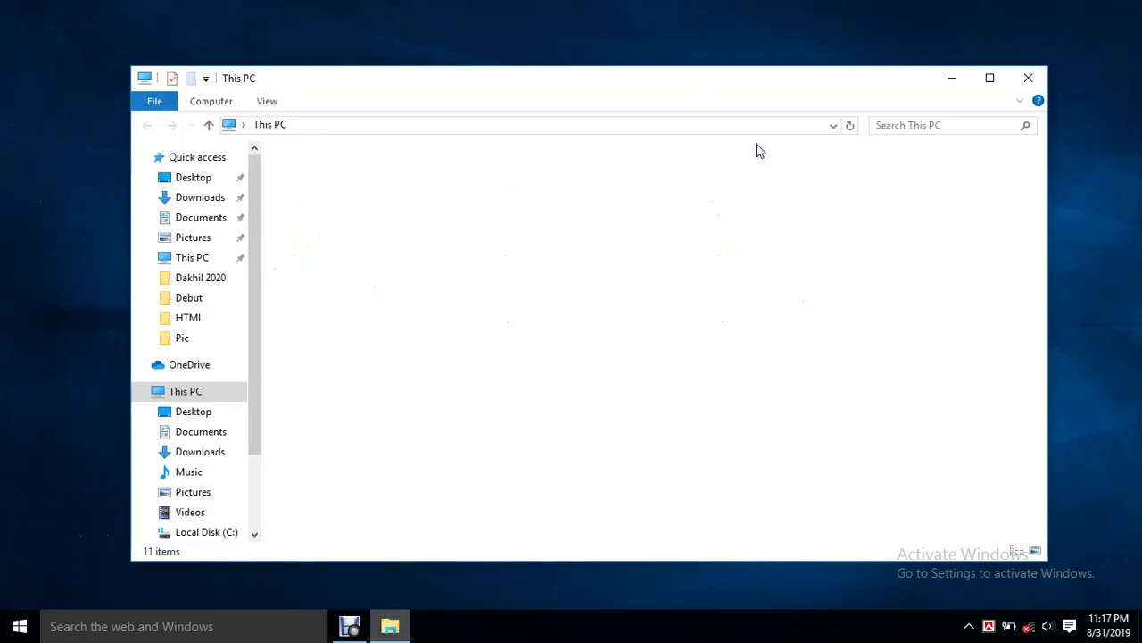
click(269, 102)
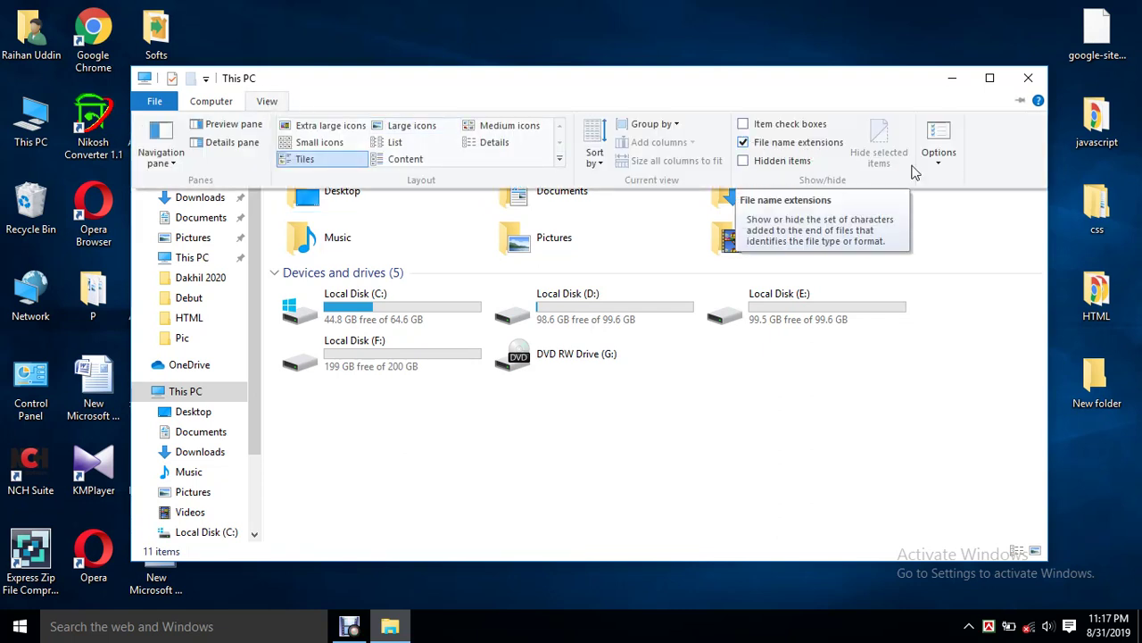
click(746, 146)
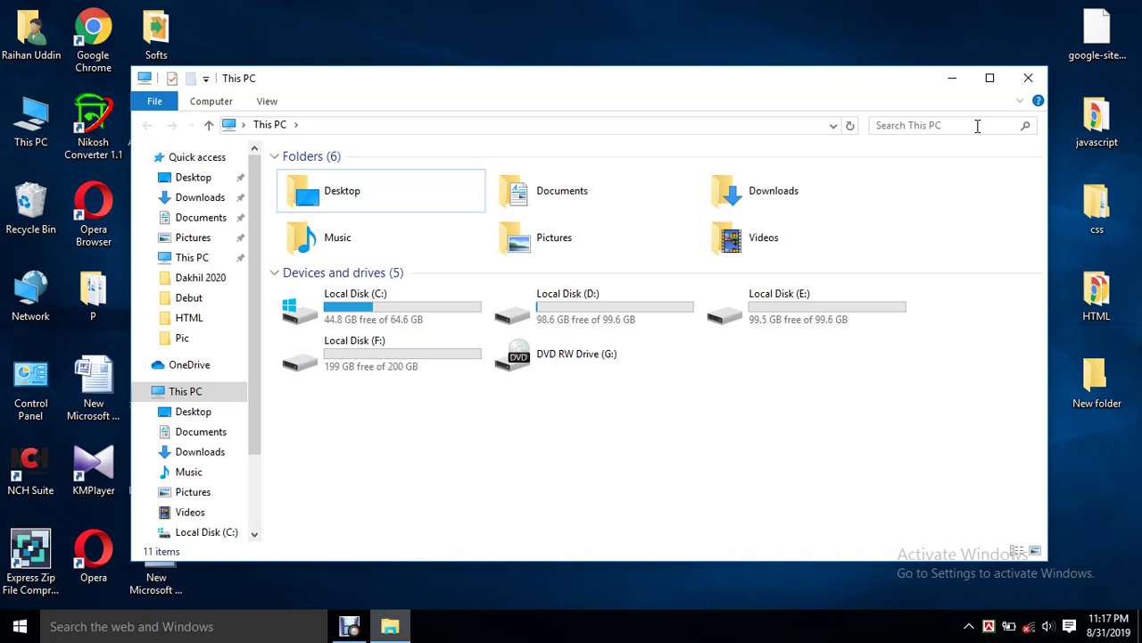
click(951, 79)
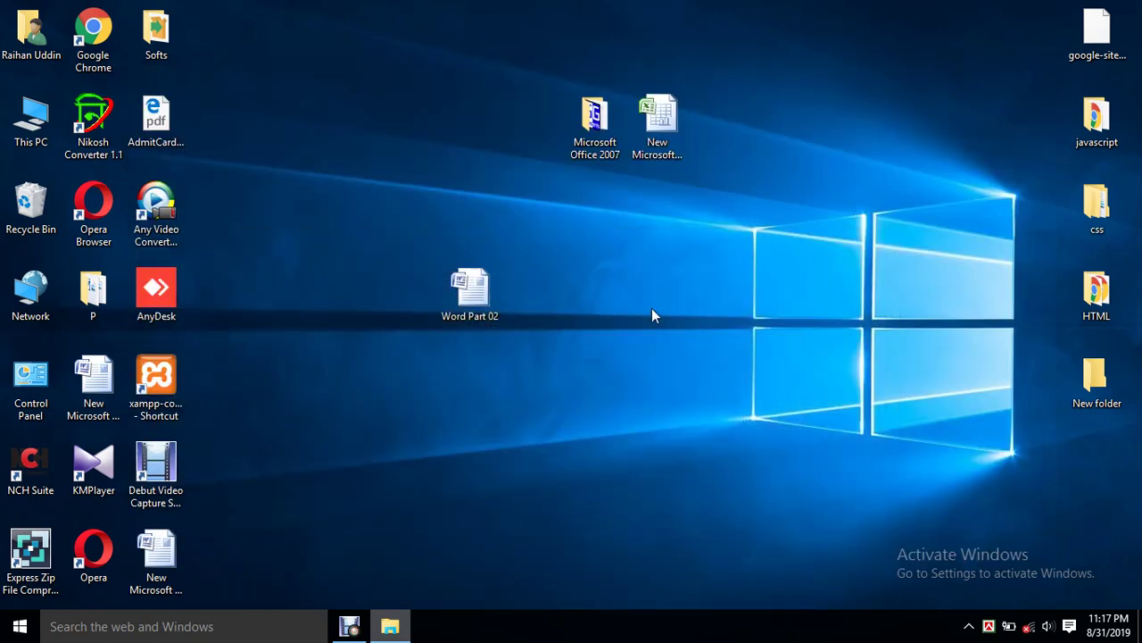
- Recheck the extension setting in This PC, close it, and select Word Part 02
right_click(650, 283)
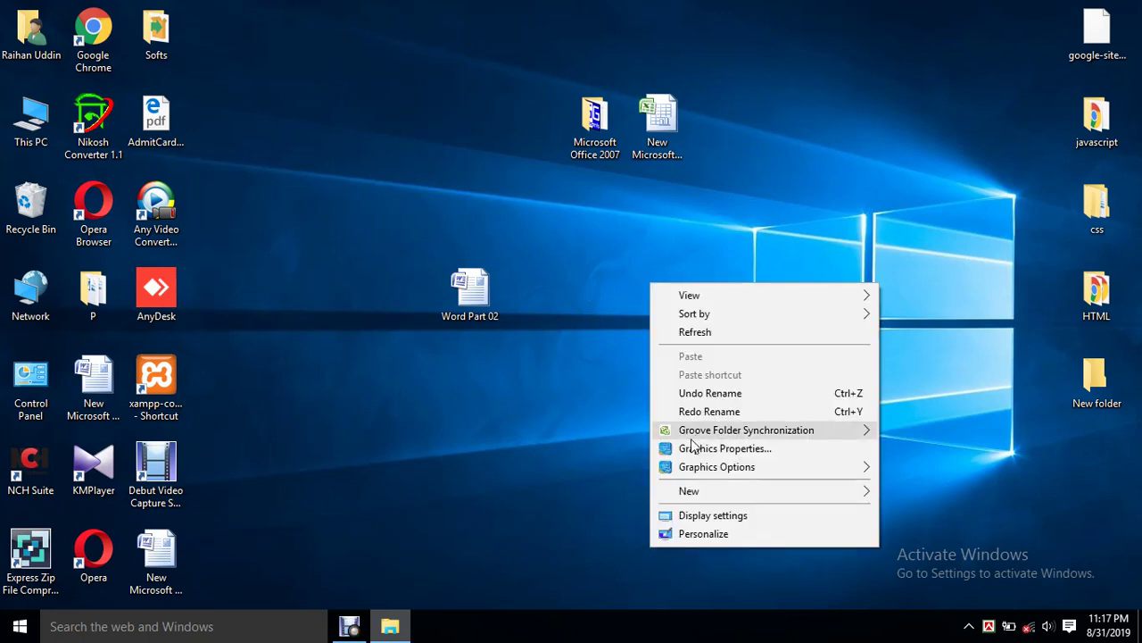
mouse_move(787, 497)
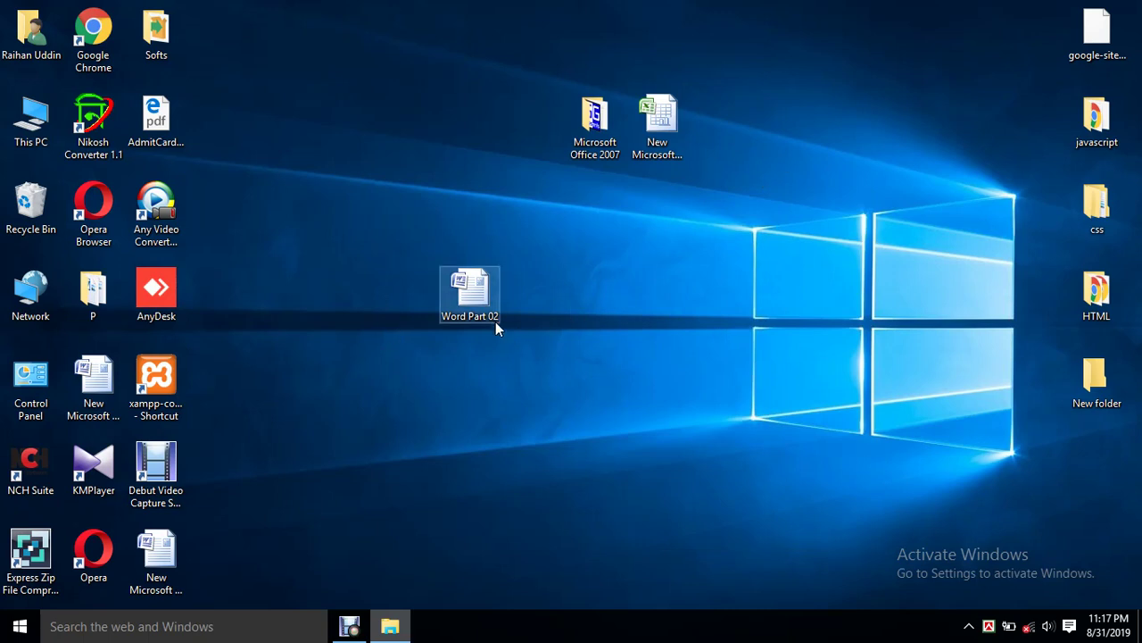
click(391, 628)
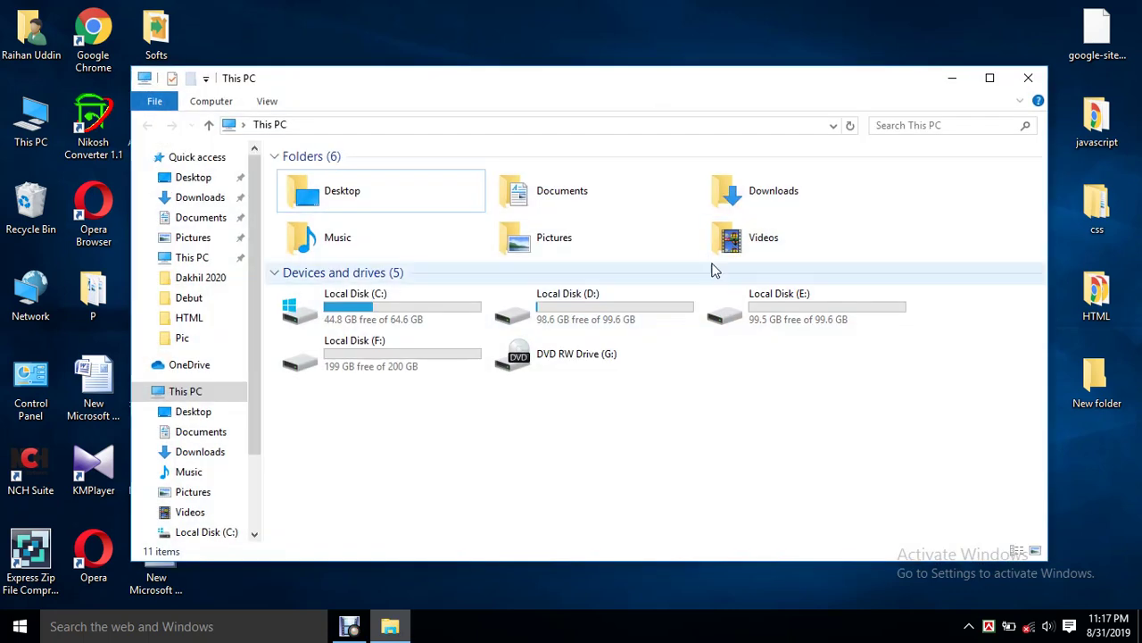
click(267, 100)
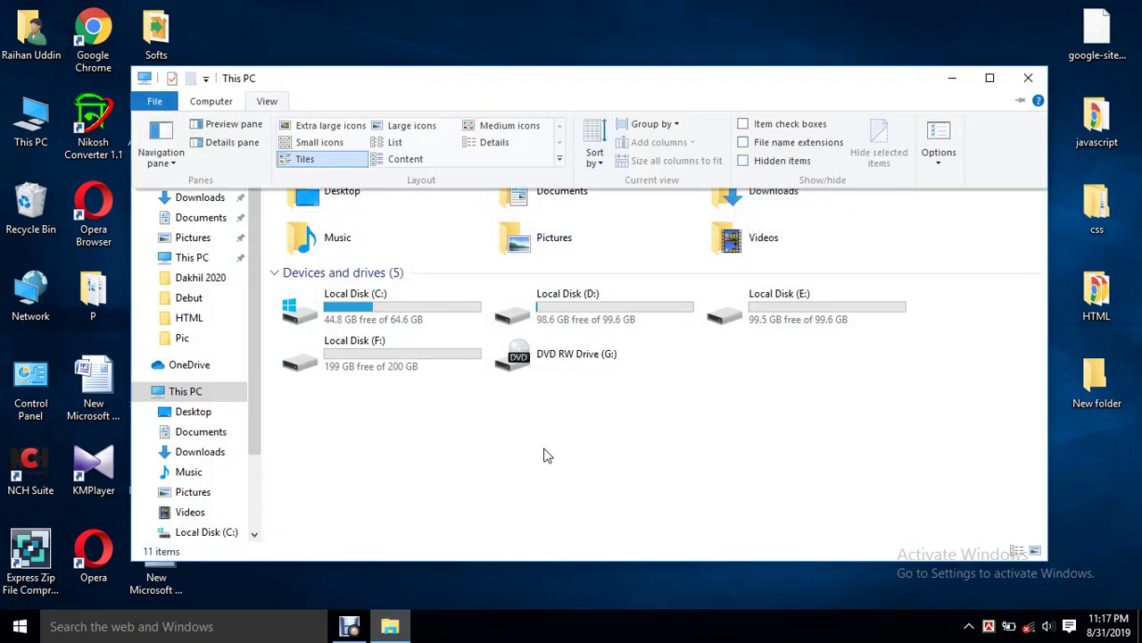
key(alt+F4)
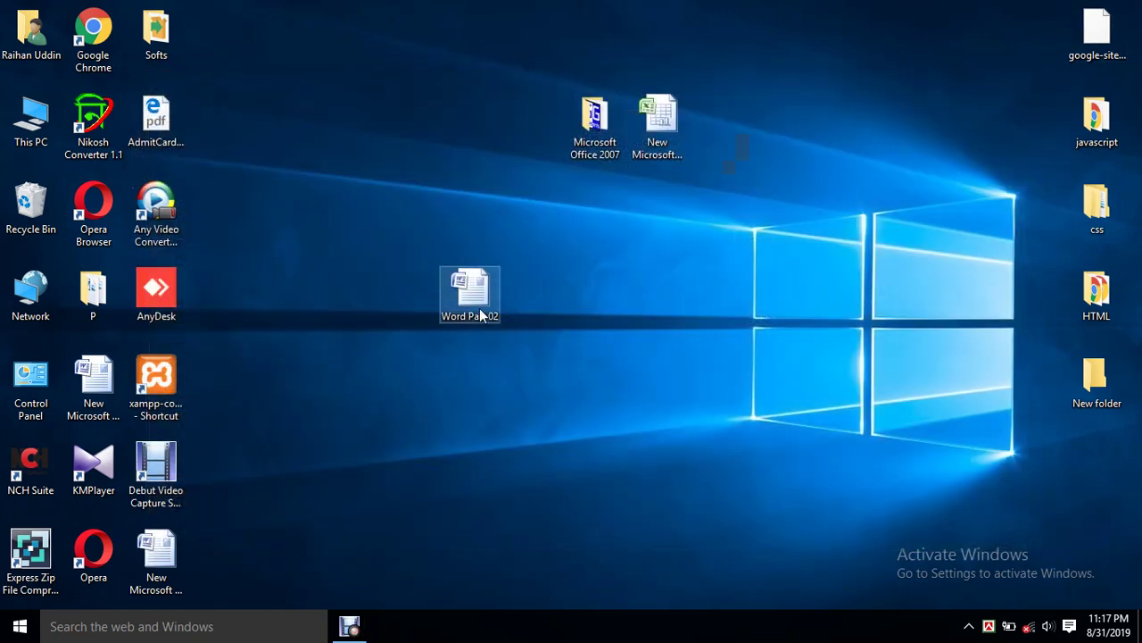
click(480, 315)
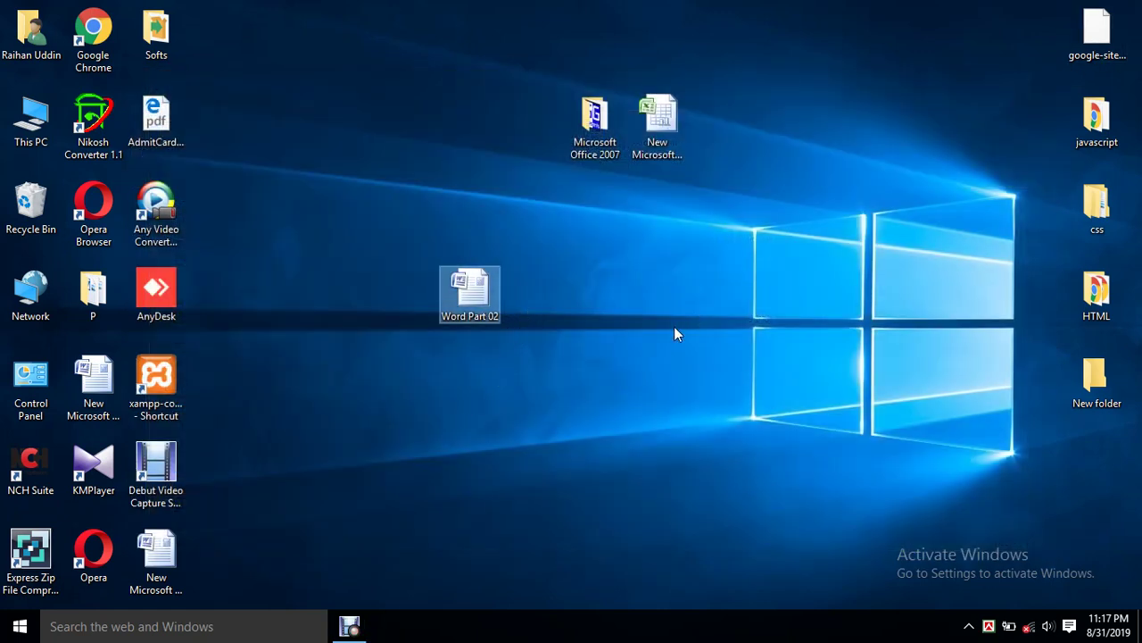
- Open Word Part 02 in Word 2007 and minimize the Word window
double_click(488, 290)
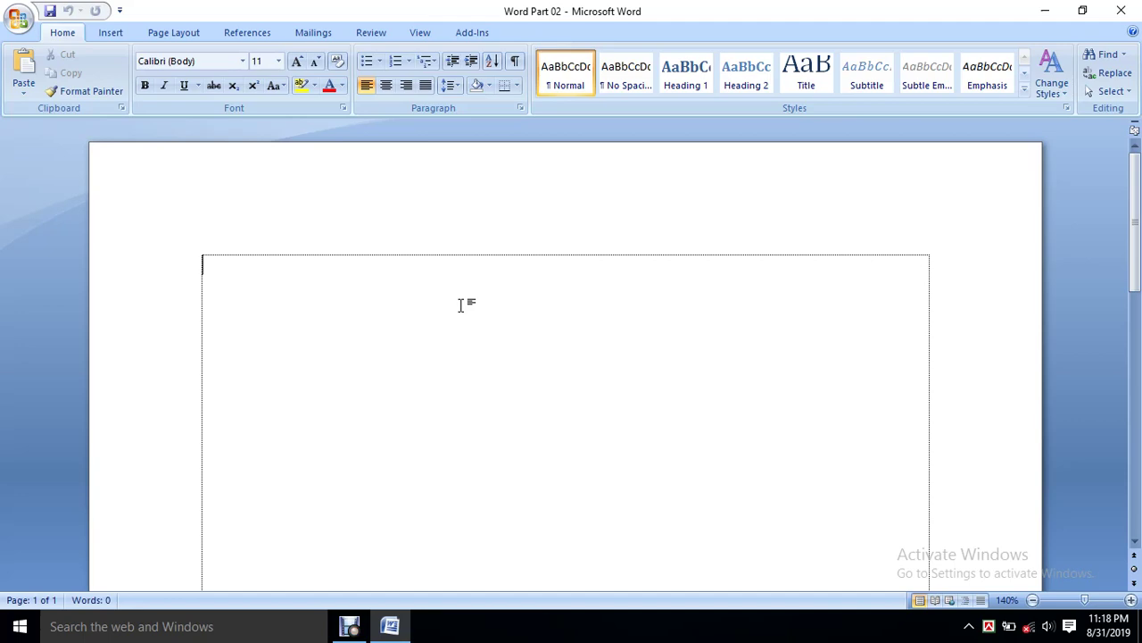
click(1045, 11)
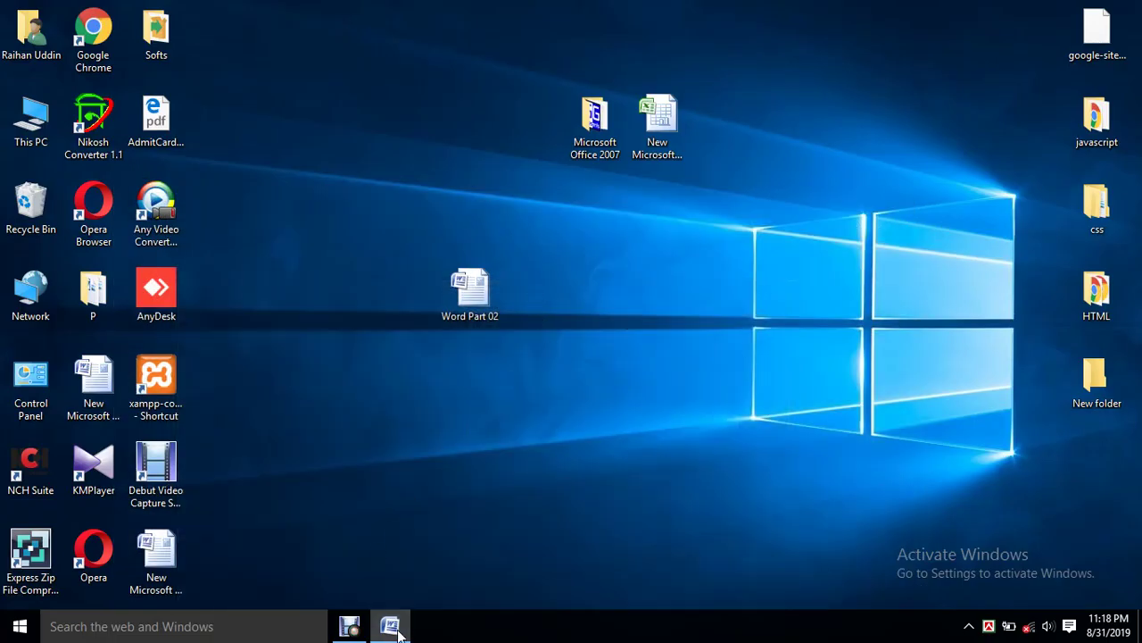
- Restore the Word Part 02 window from the taskbar, minimizing and restoring it once more
click(389, 625)
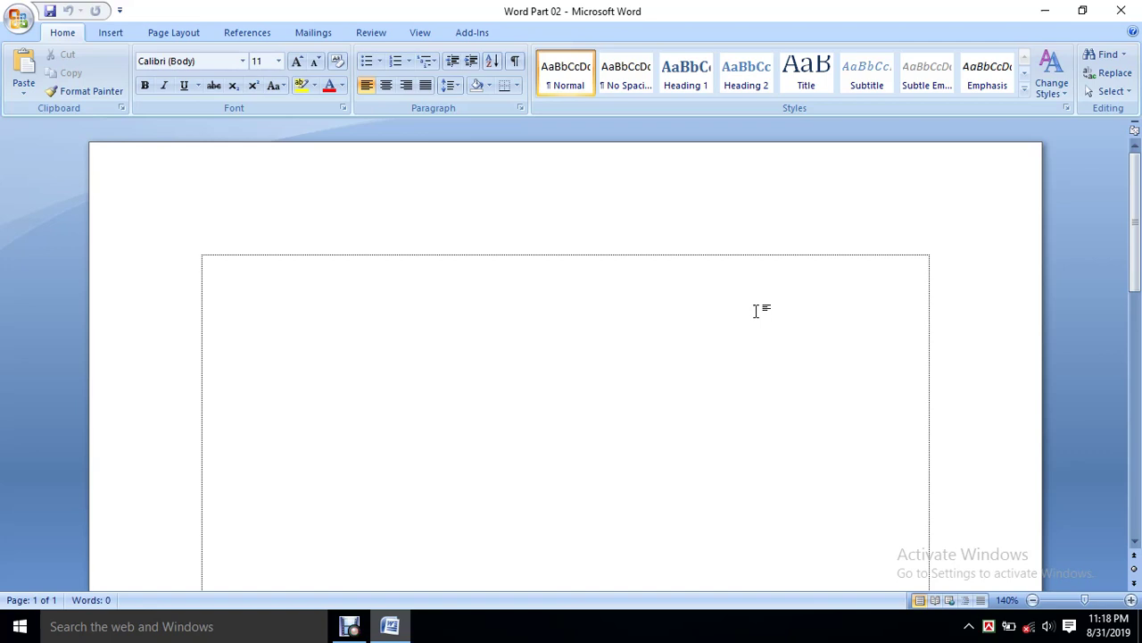
click(1044, 11)
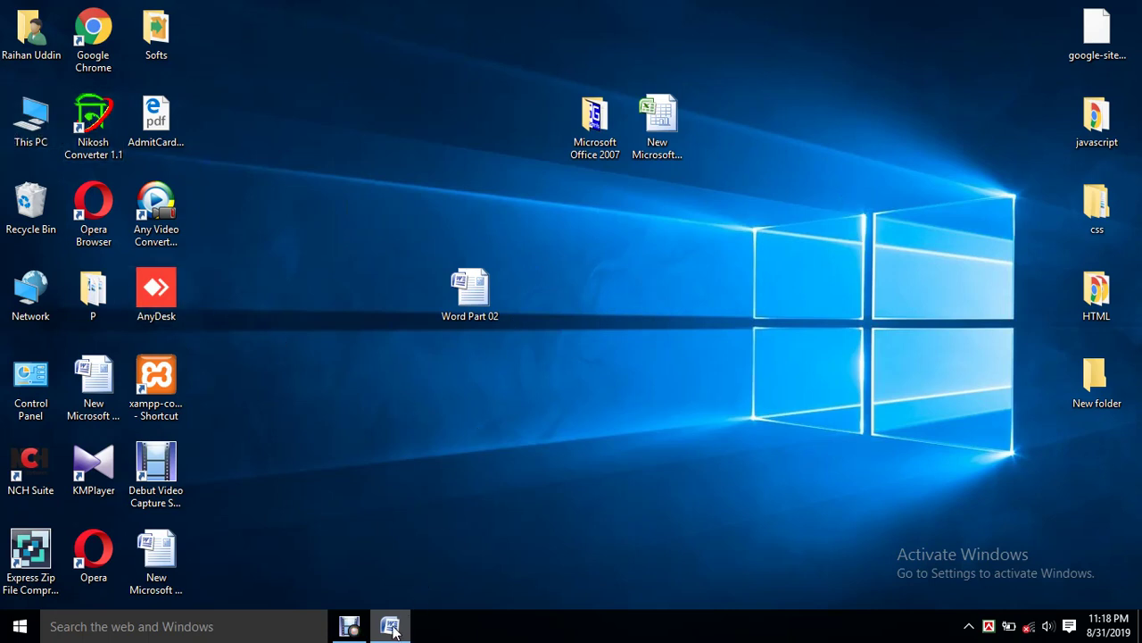
click(393, 625)
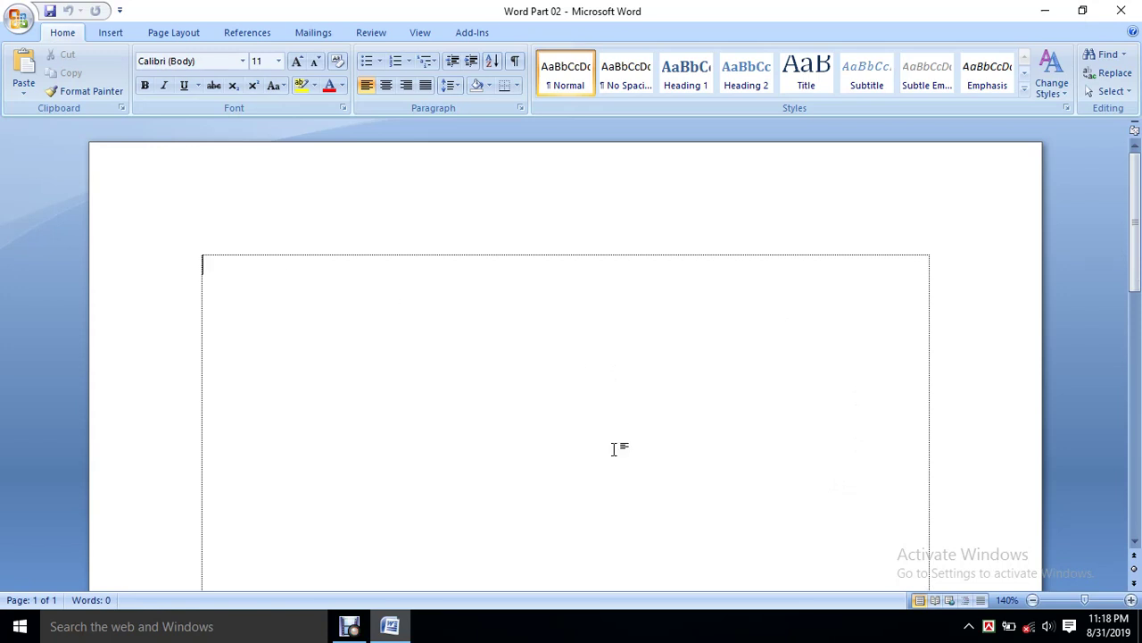
- Open Save As for a Word Document copy and move the dialog to screen centre
click(19, 19)
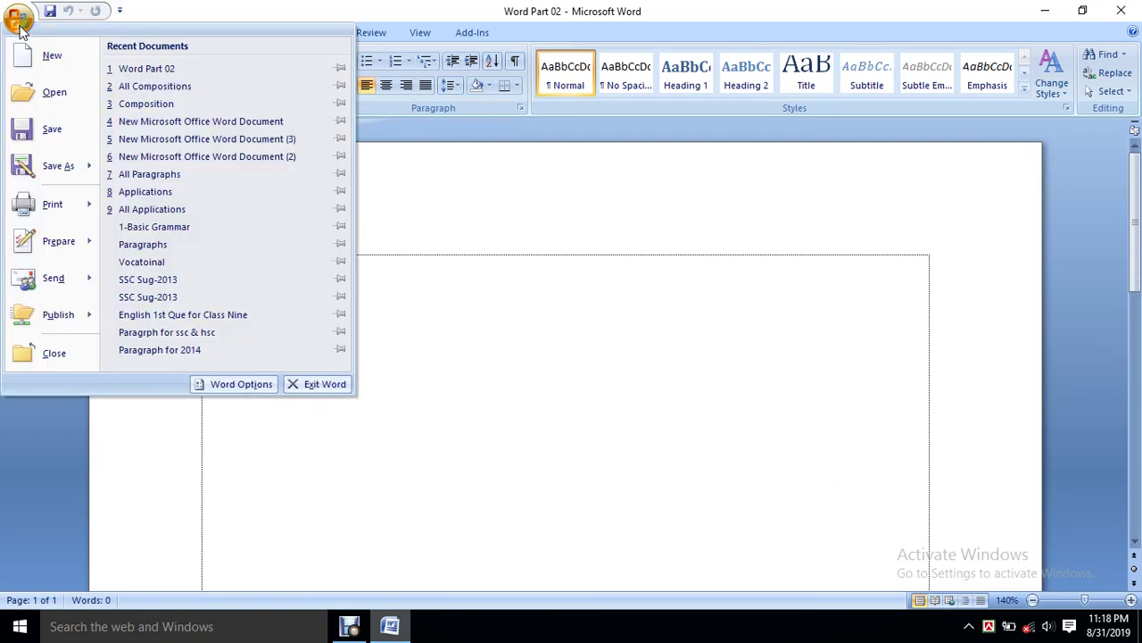
mouse_move(51, 169)
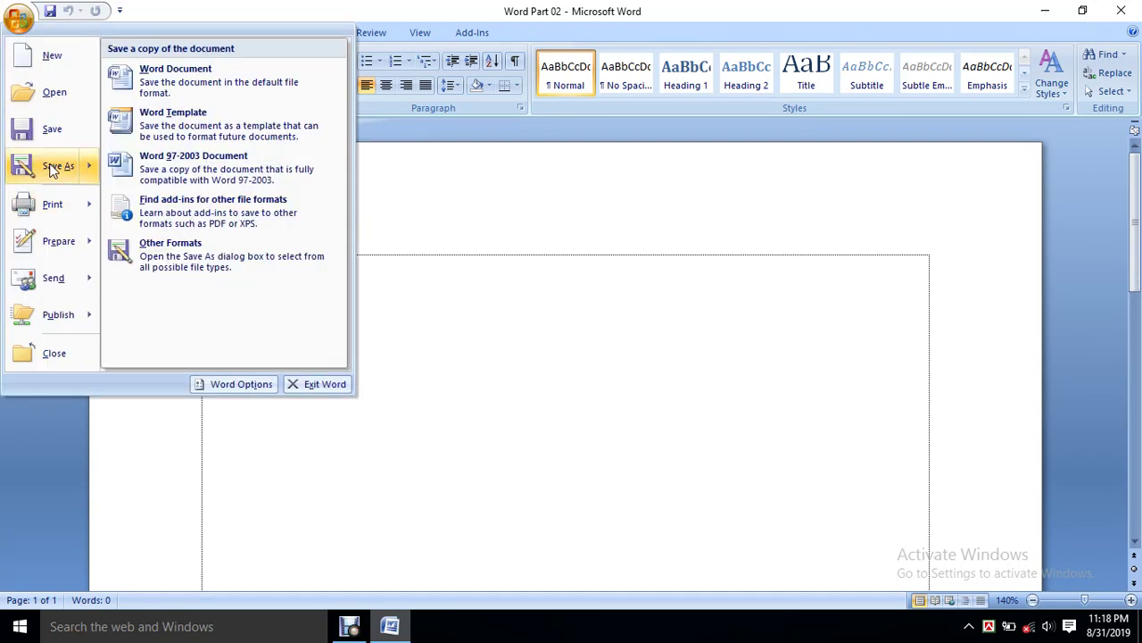
click(193, 83)
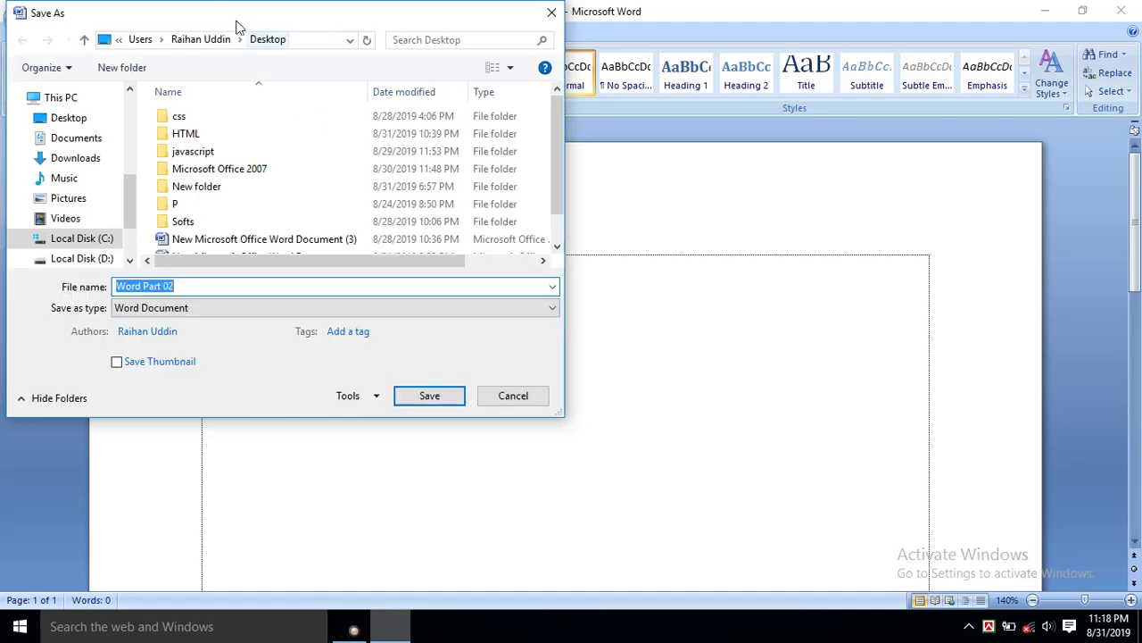
drag(236, 20, 503, 144)
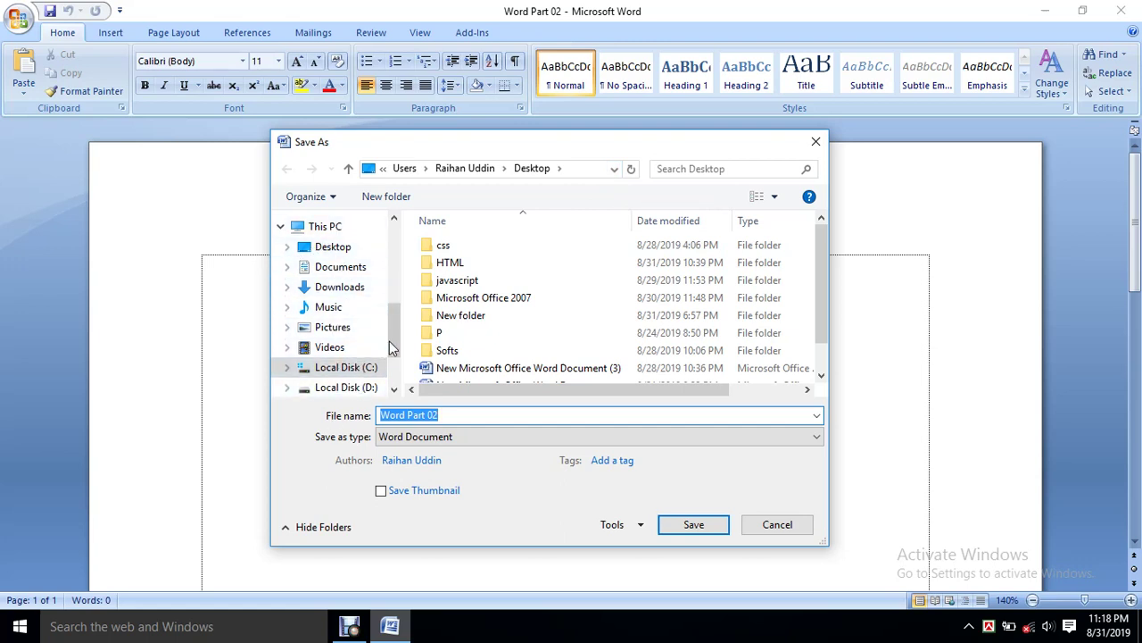
- Browse the navigation pane past drives D: and E: to Local Disk (F:)
drag(390, 341, 365, 363)
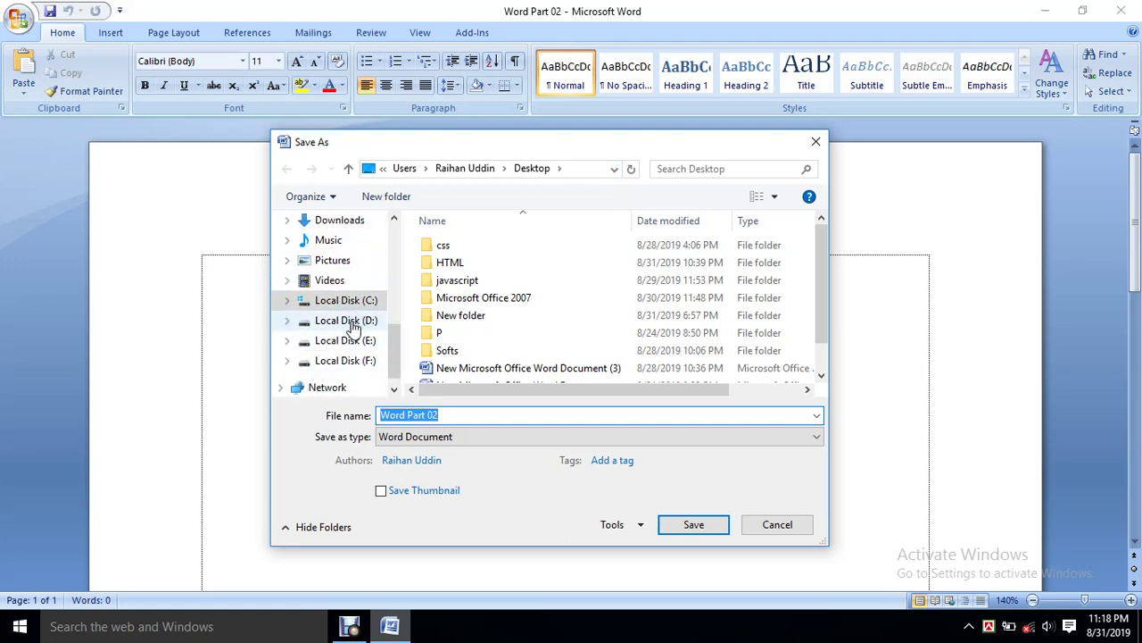
click(351, 320)
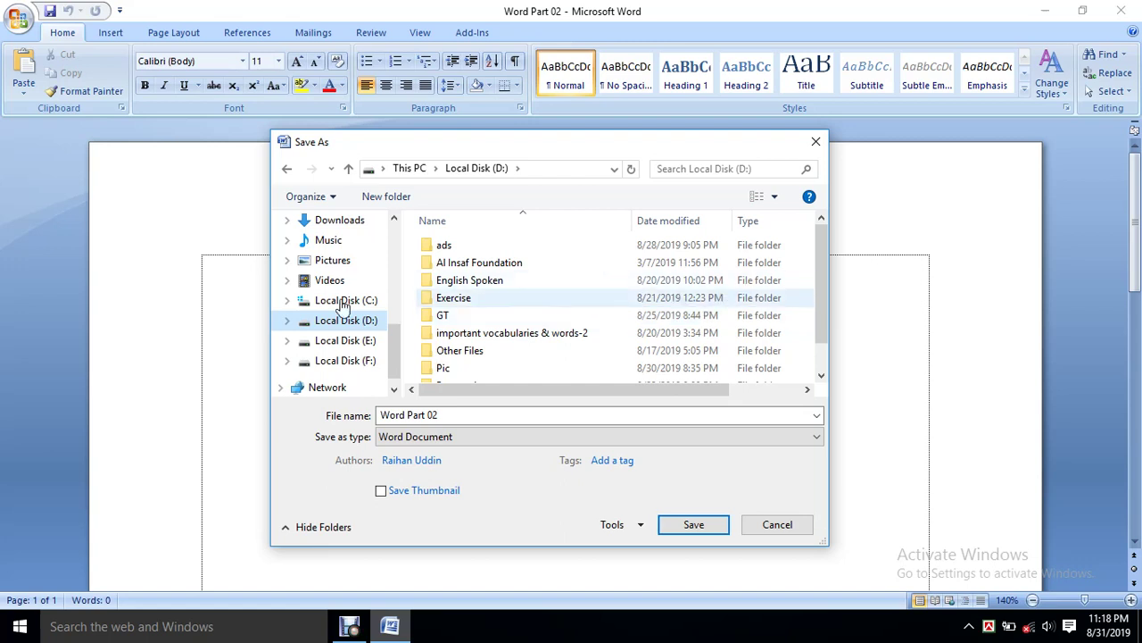
scroll(357, 321, up, 3)
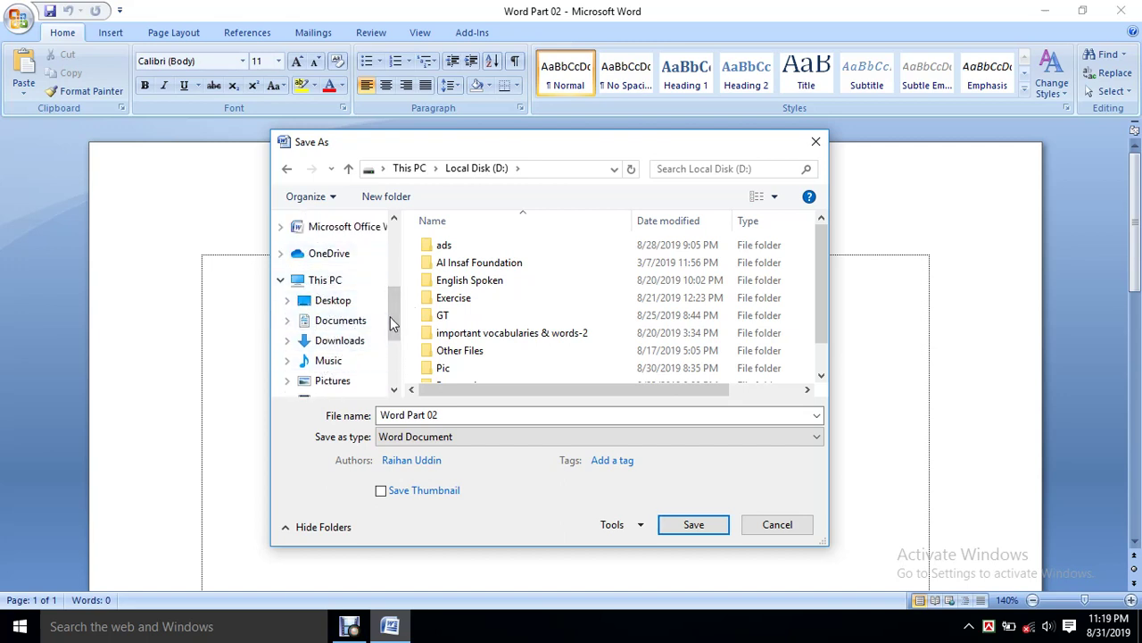
drag(390, 317, 384, 391)
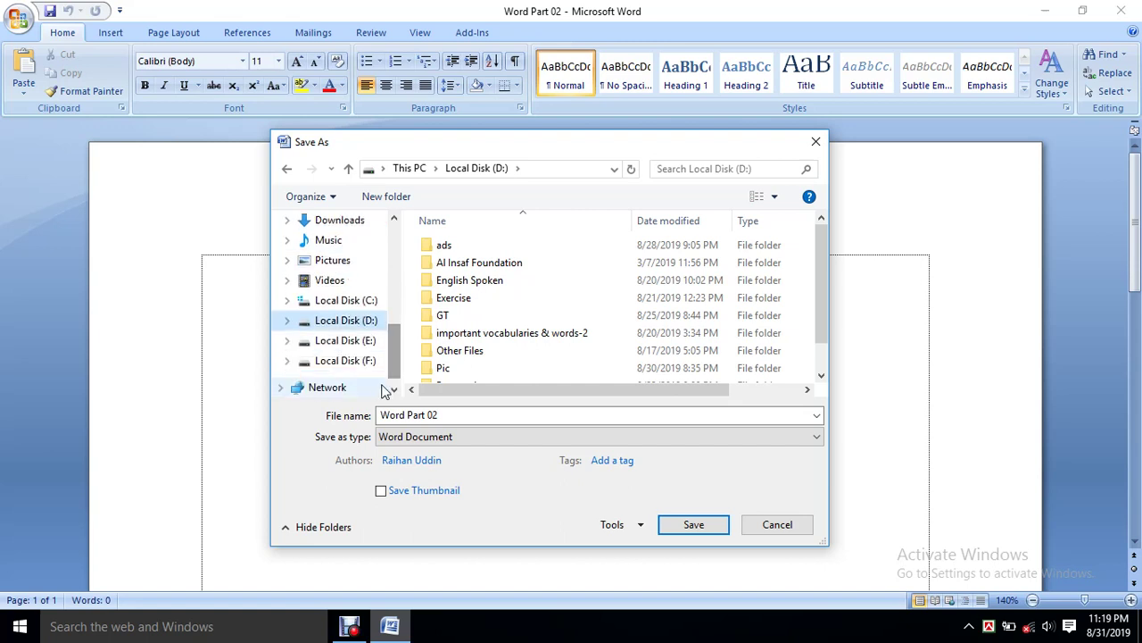
click(351, 339)
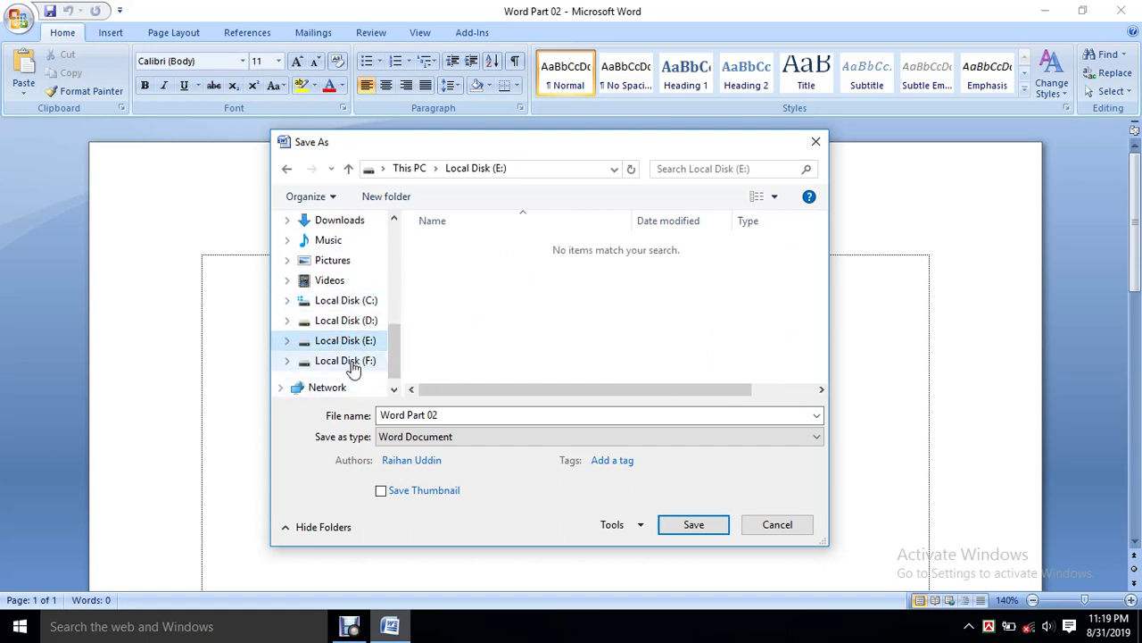
click(355, 362)
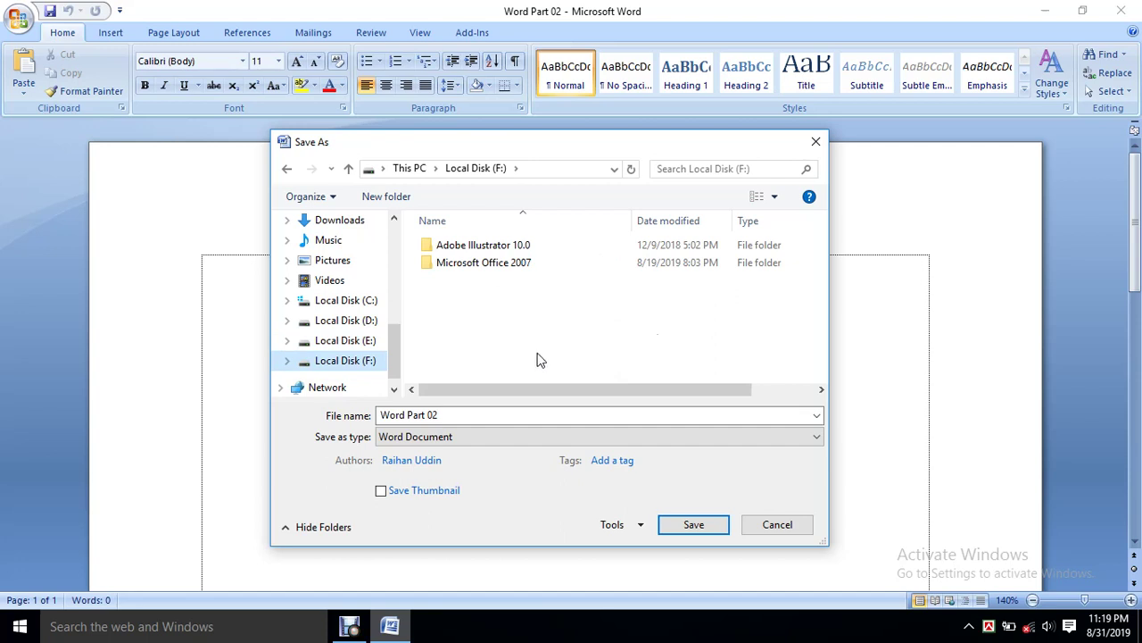
click(366, 362)
click(517, 169)
- Create a new folder named 'document' on Local Disk (F:) and open it in the Save As dialog
right_click(564, 301)
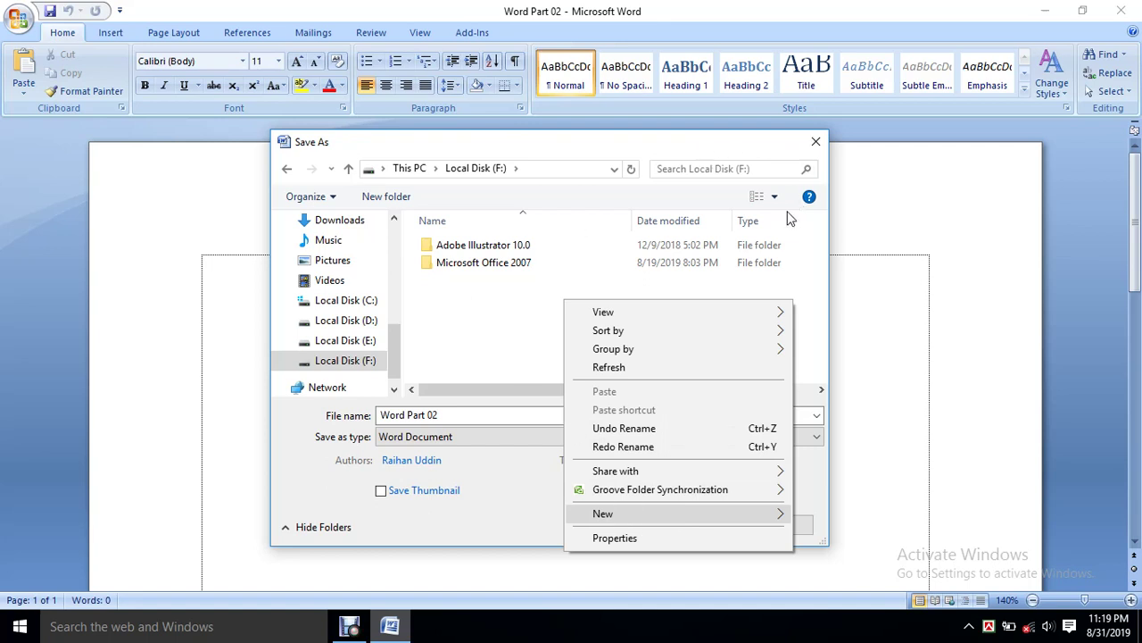
click(328, 169)
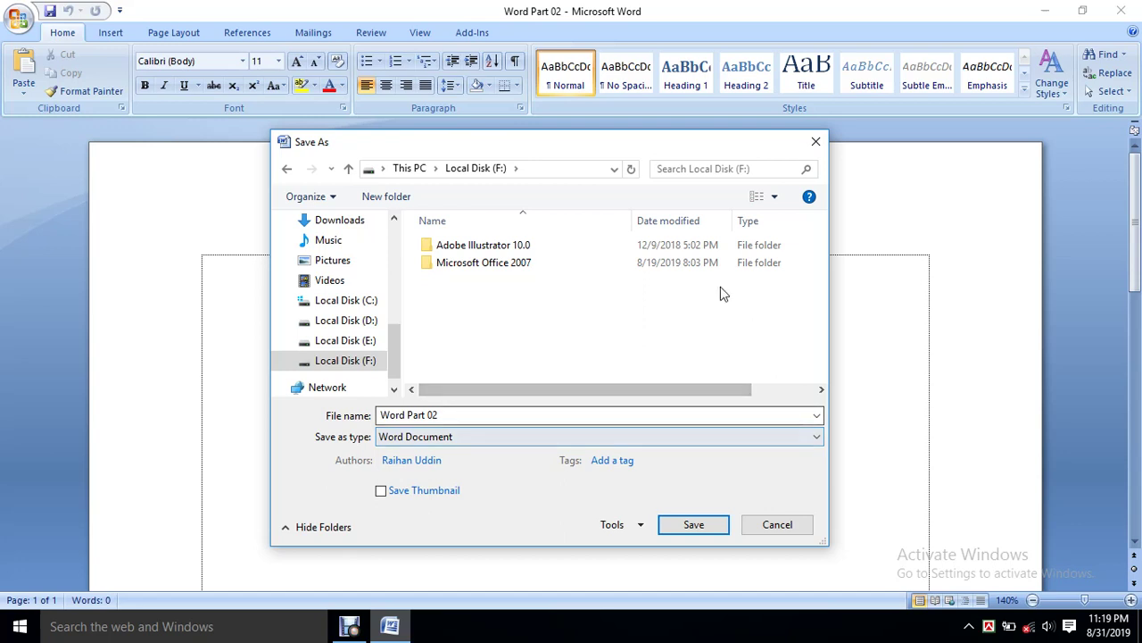
right_click(542, 297)
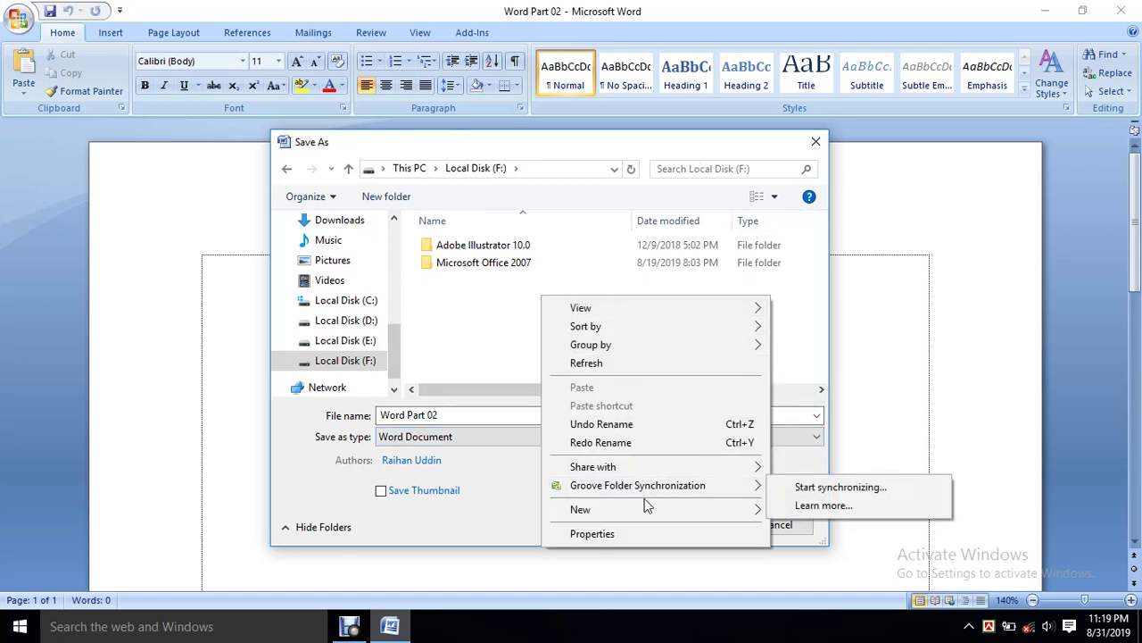
mouse_move(678, 510)
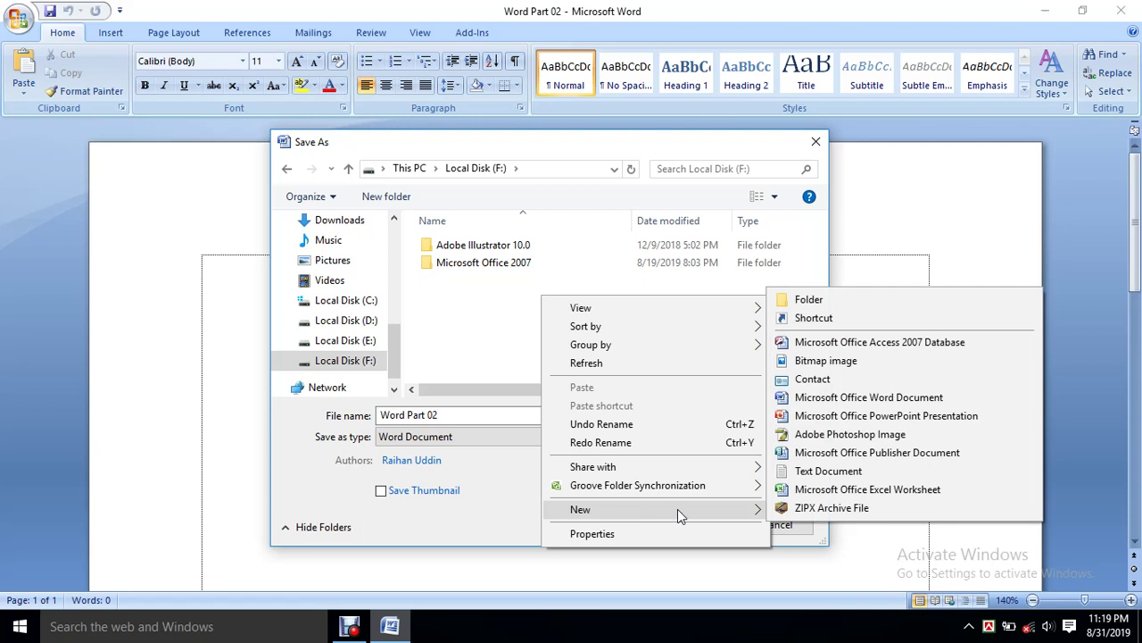
click(804, 300)
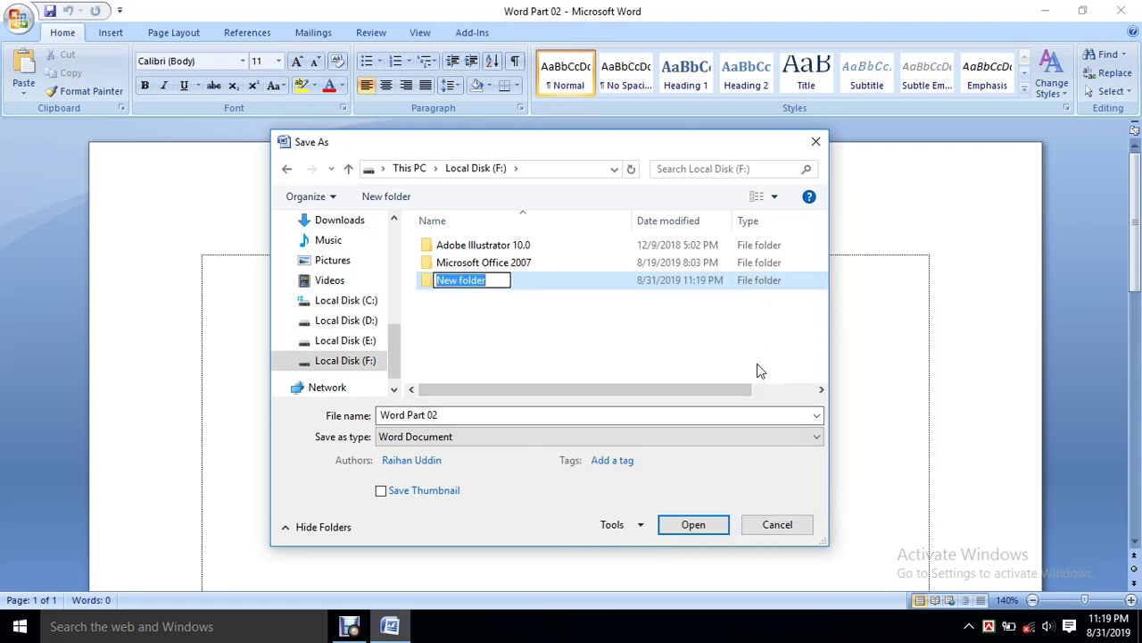
text(do)
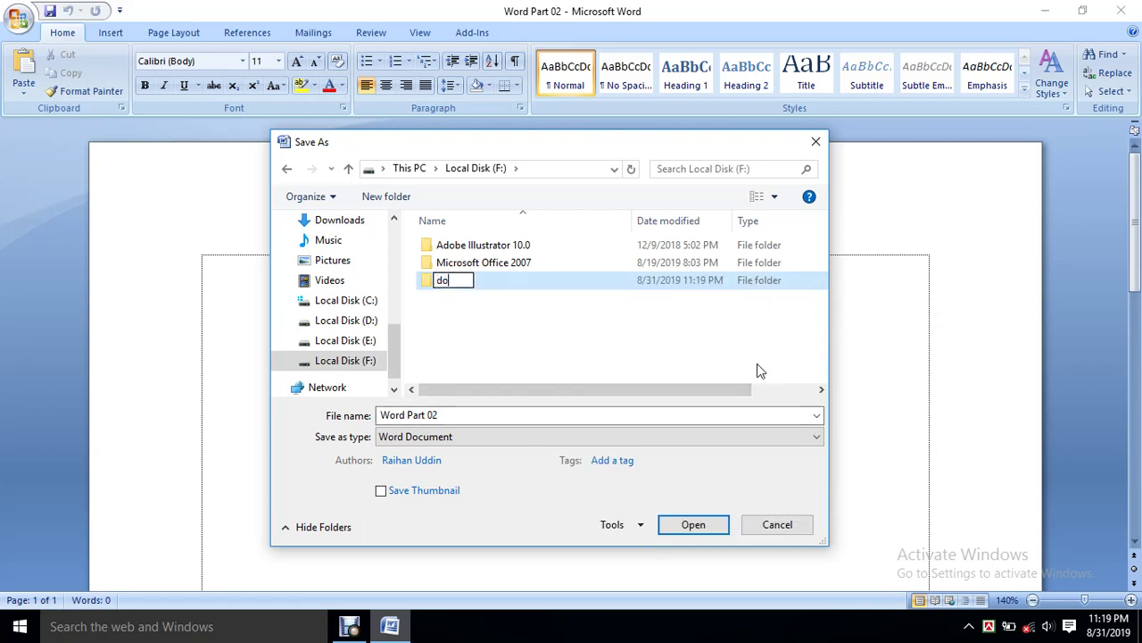
text(cument)
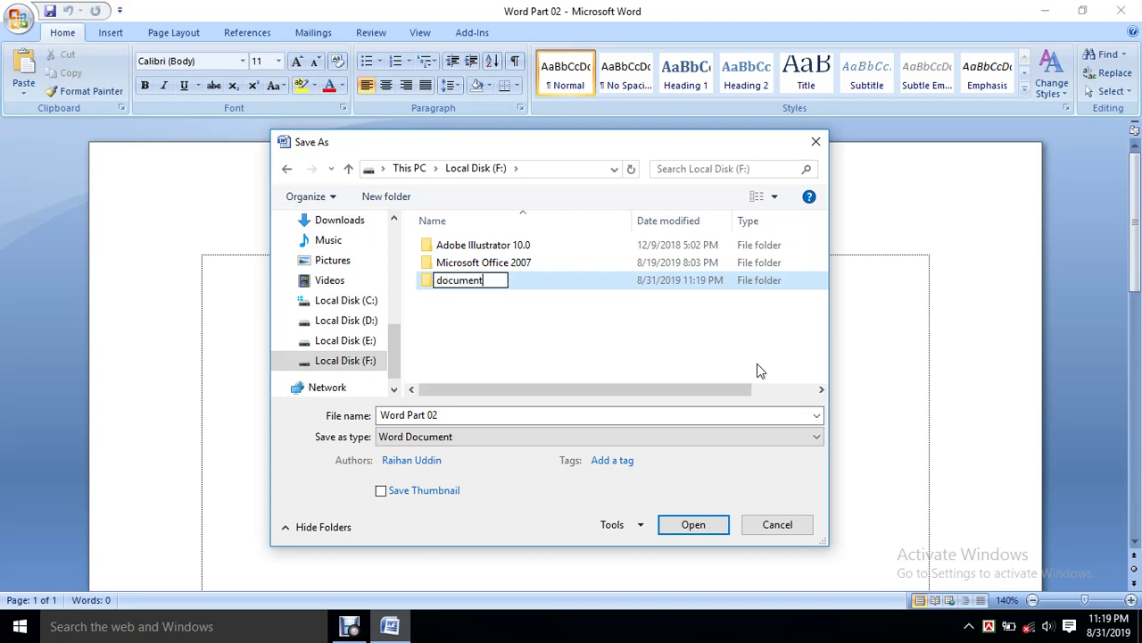
key(Return)
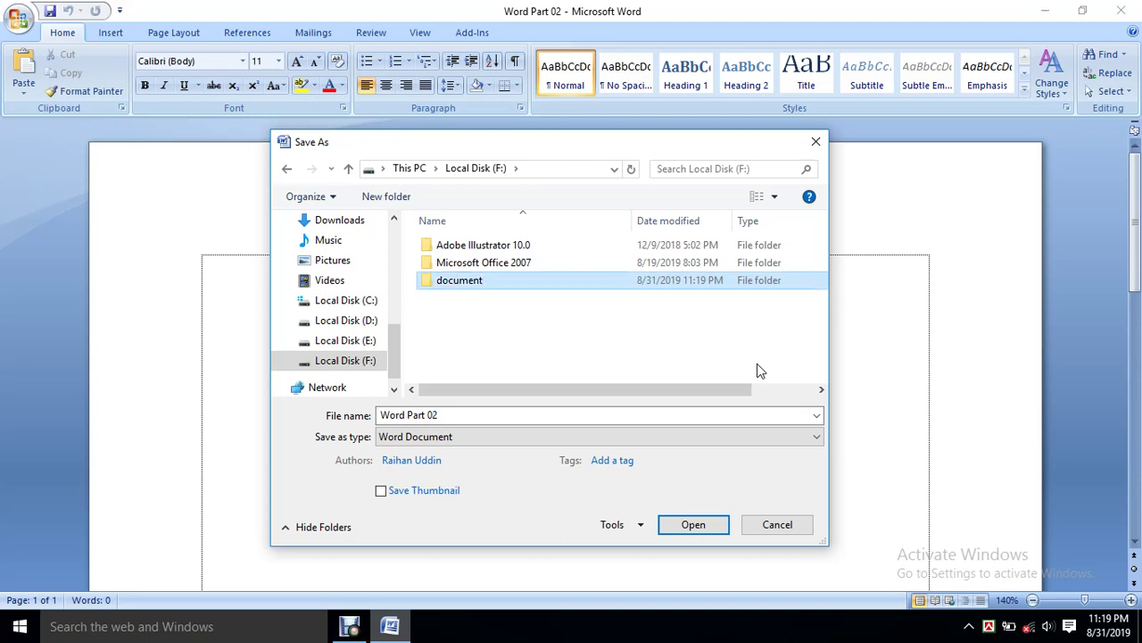
key(Return)
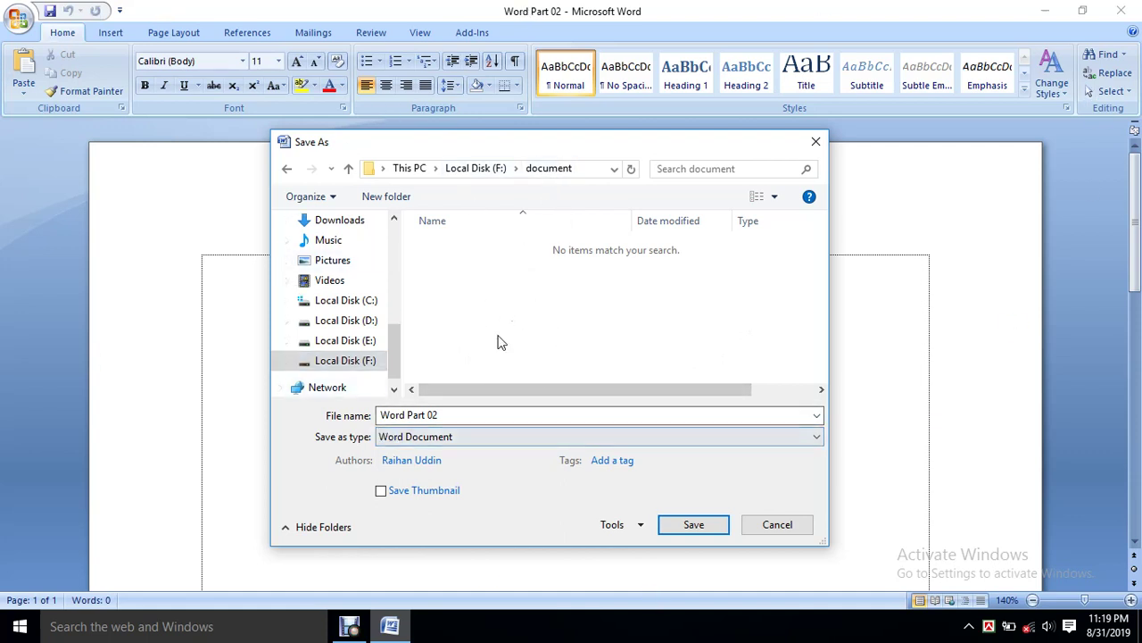
- Keep the Word Document format, rename the file to 'Word document Part 02' and save it
click(452, 414)
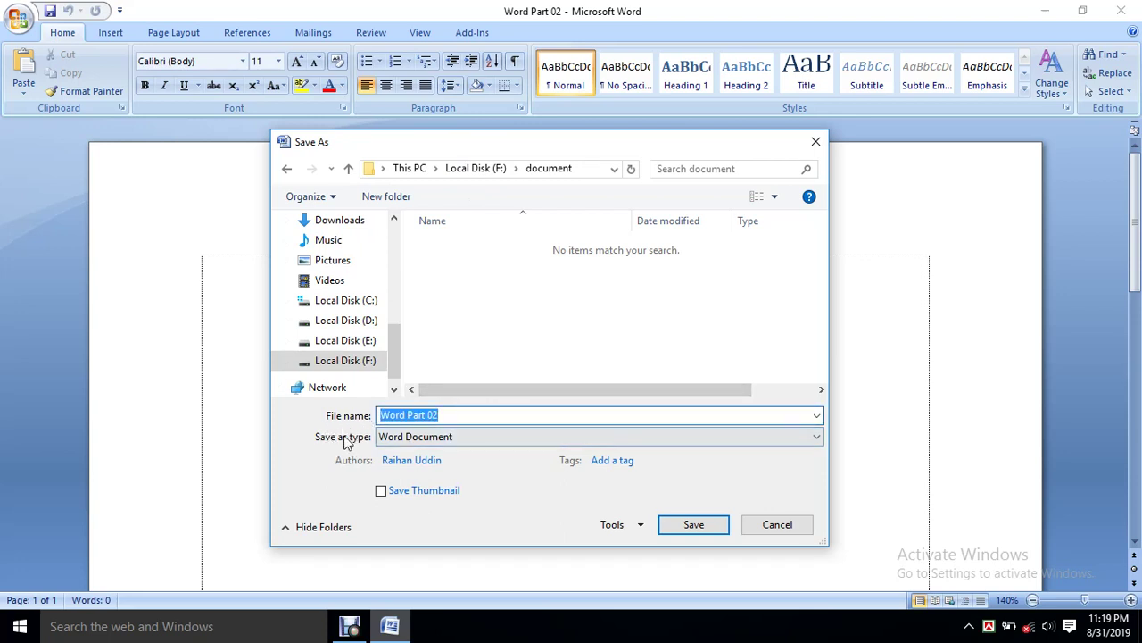
click(492, 439)
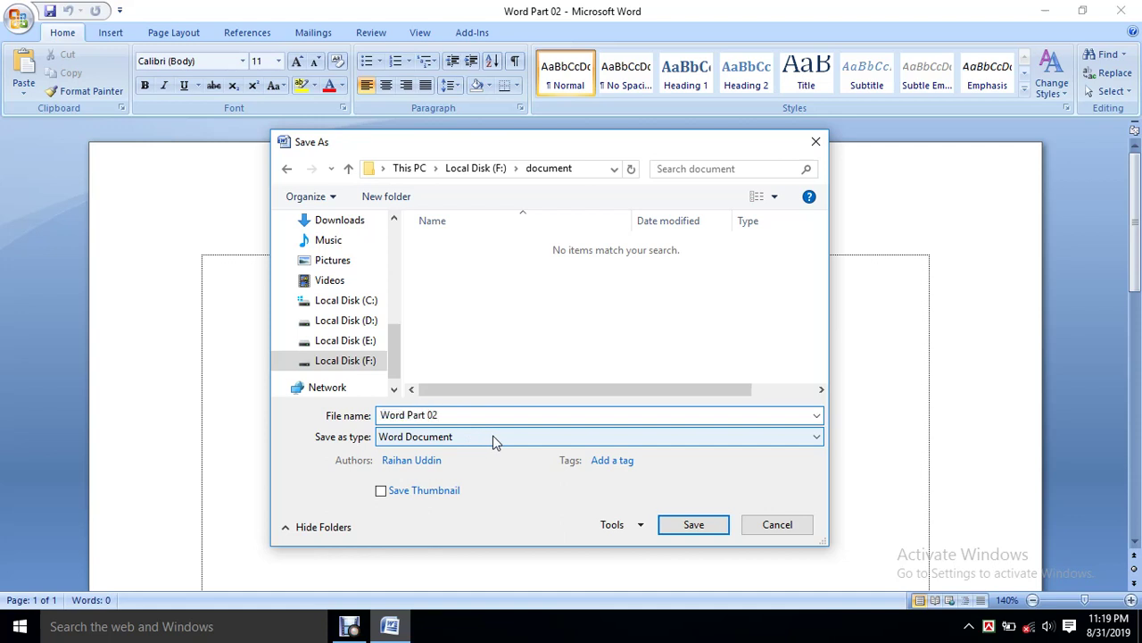
click(493, 437)
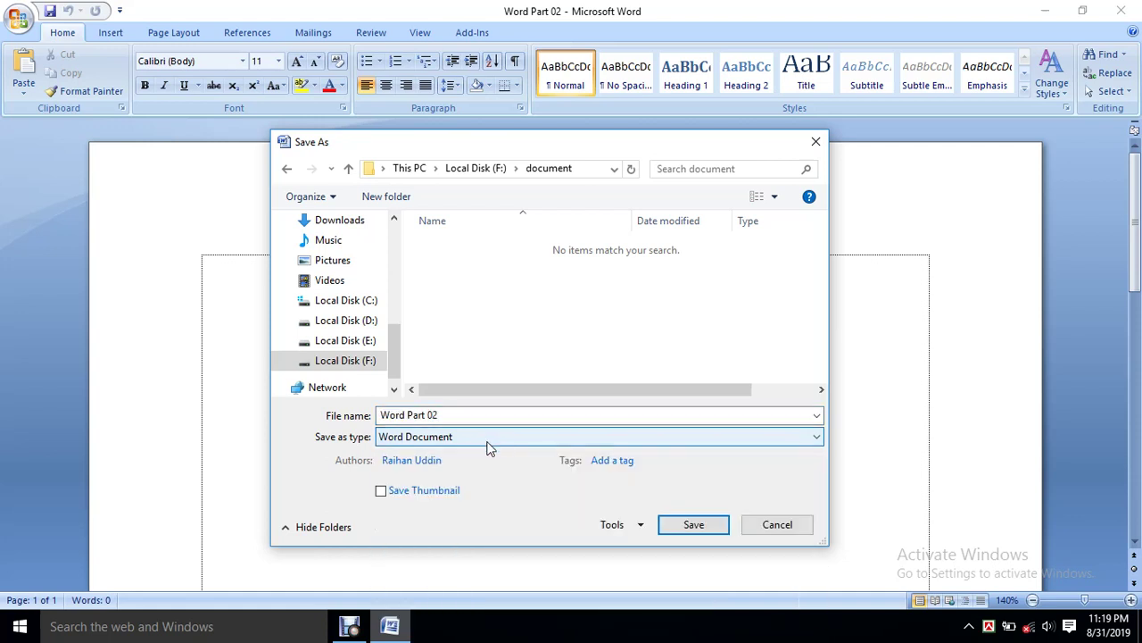
click(564, 413)
click(564, 413)
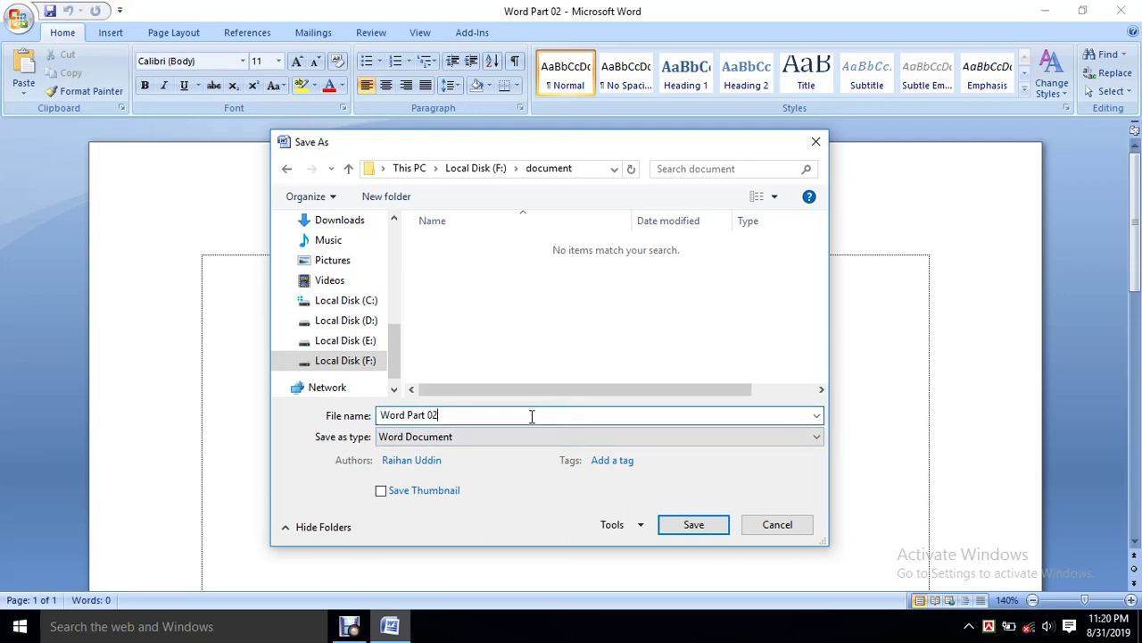
drag(531, 416, 297, 442)
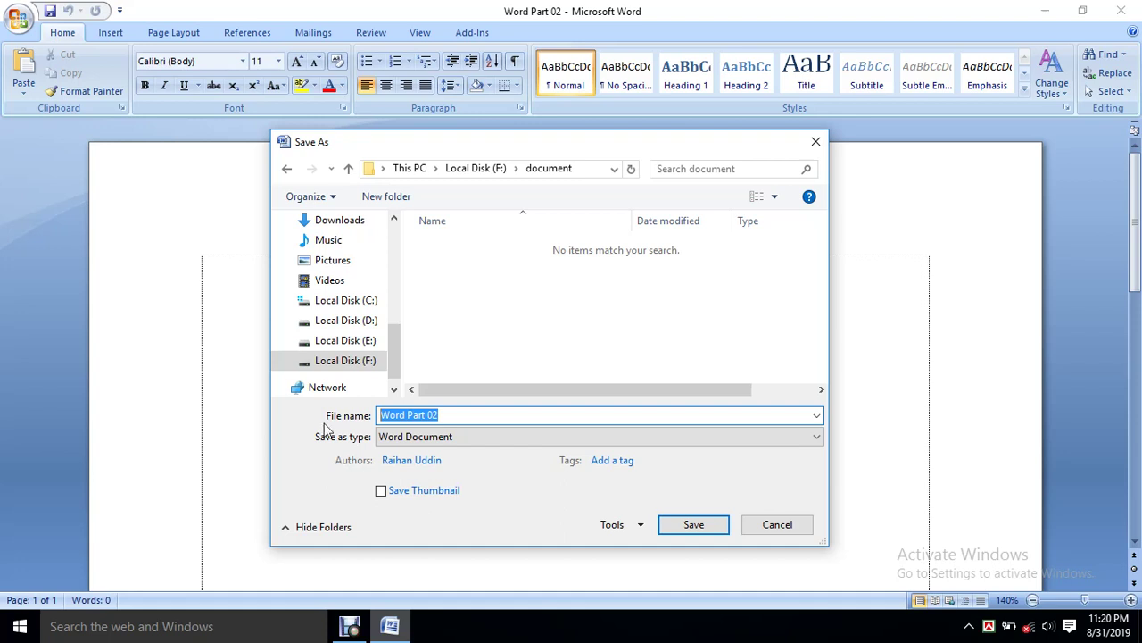
click(458, 420)
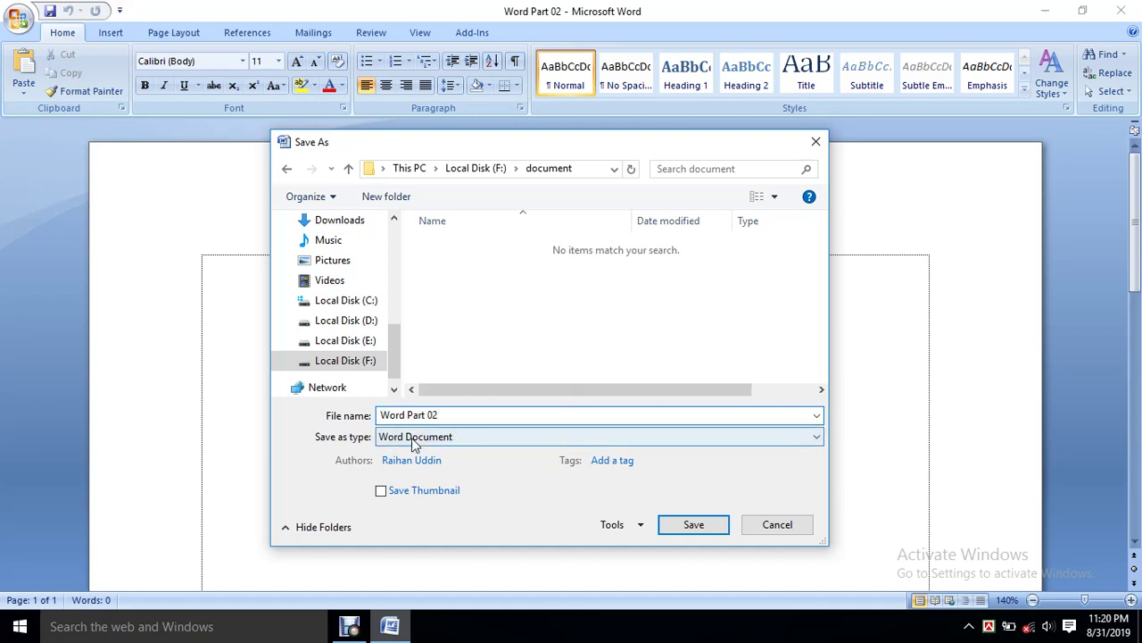
click(394, 415)
text(docuy)
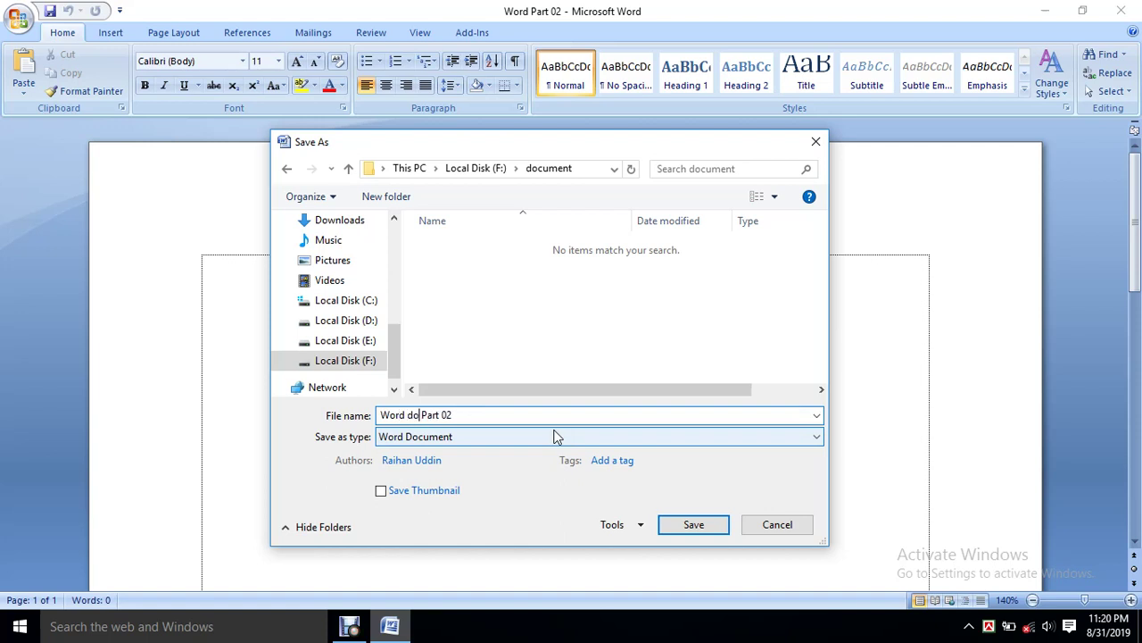
key(BackSpace)
text(ment)
click(698, 527)
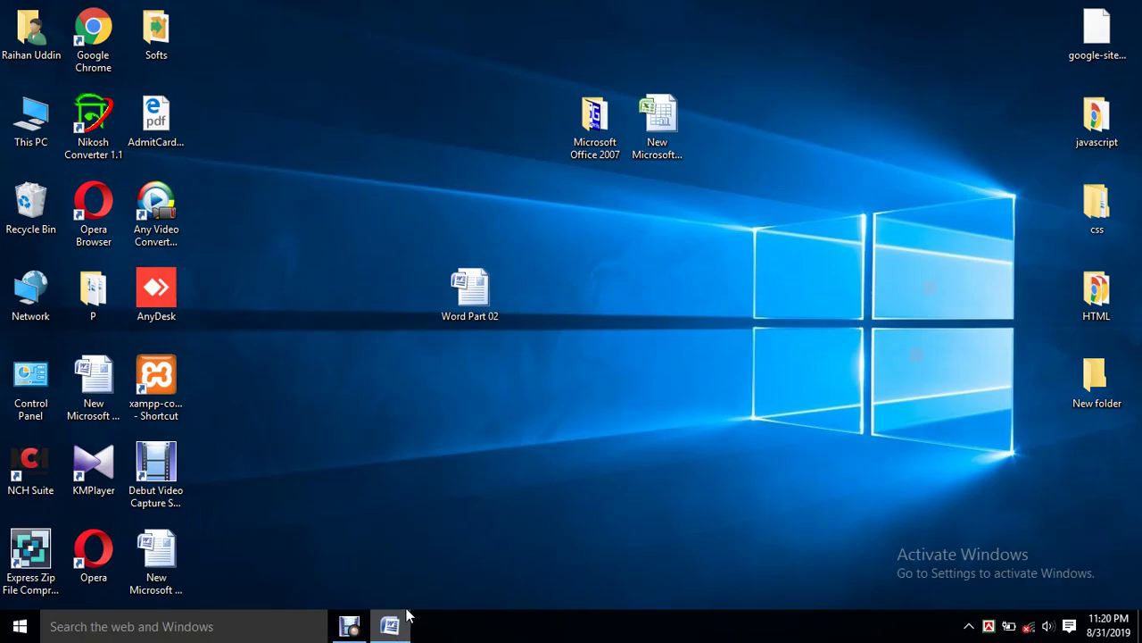
- Minimize Word and browse File Explorer to This PC > Local Disk (F:) > document
click(394, 630)
click(397, 631)
double_click(30, 120)
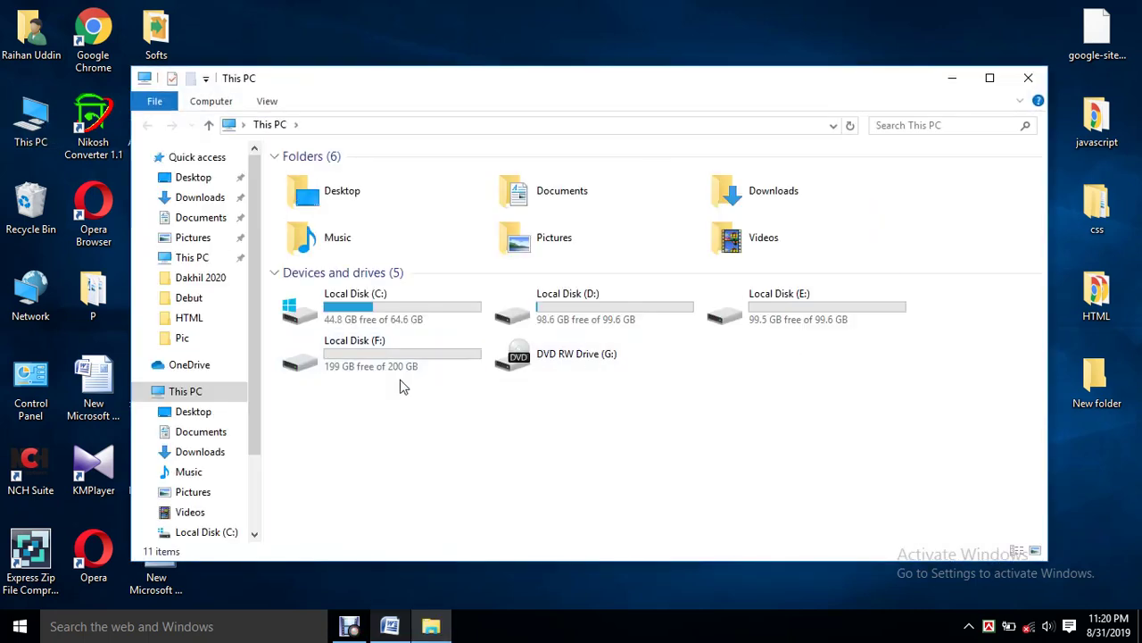
double_click(364, 366)
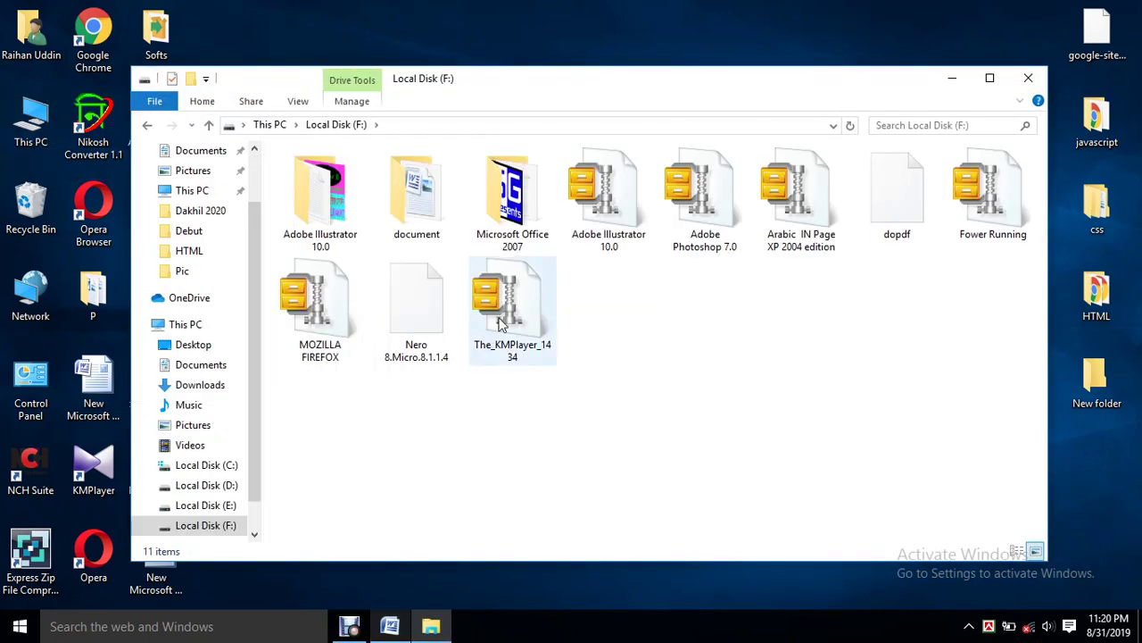
click(418, 202)
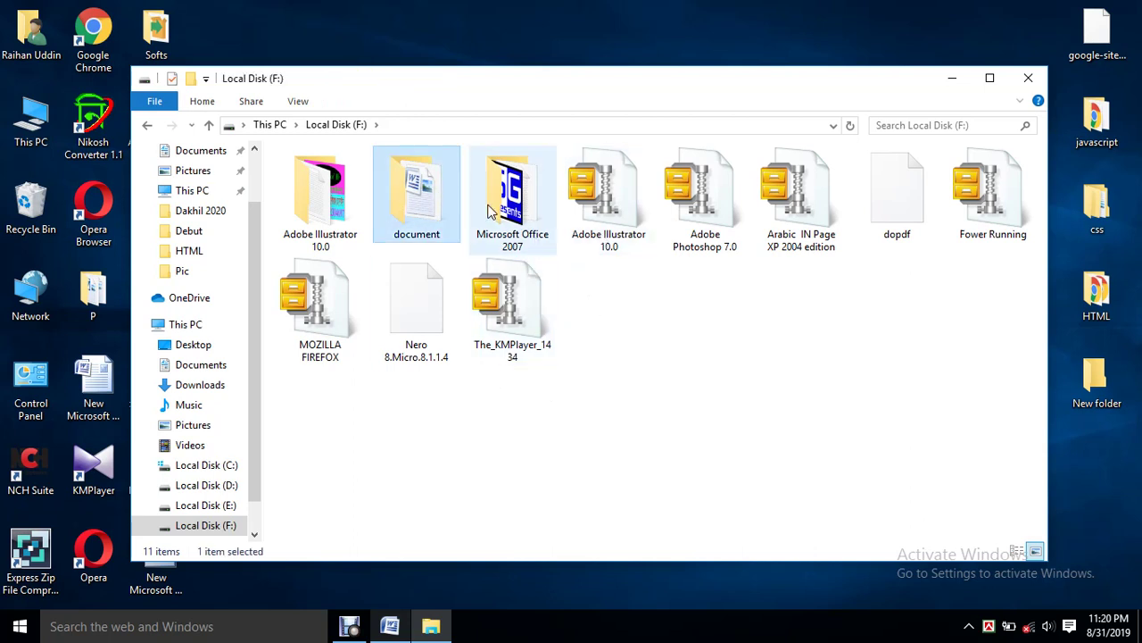
double_click(419, 200)
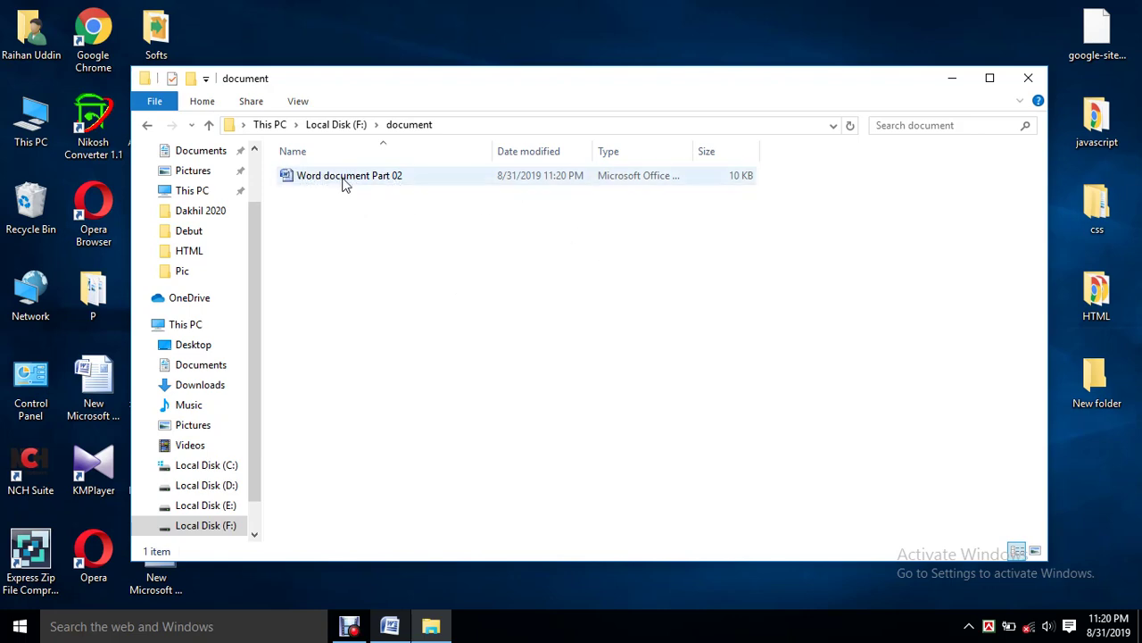
- Open 'Word document Part 02' to check it, then close Word and the folder window
double_click(345, 184)
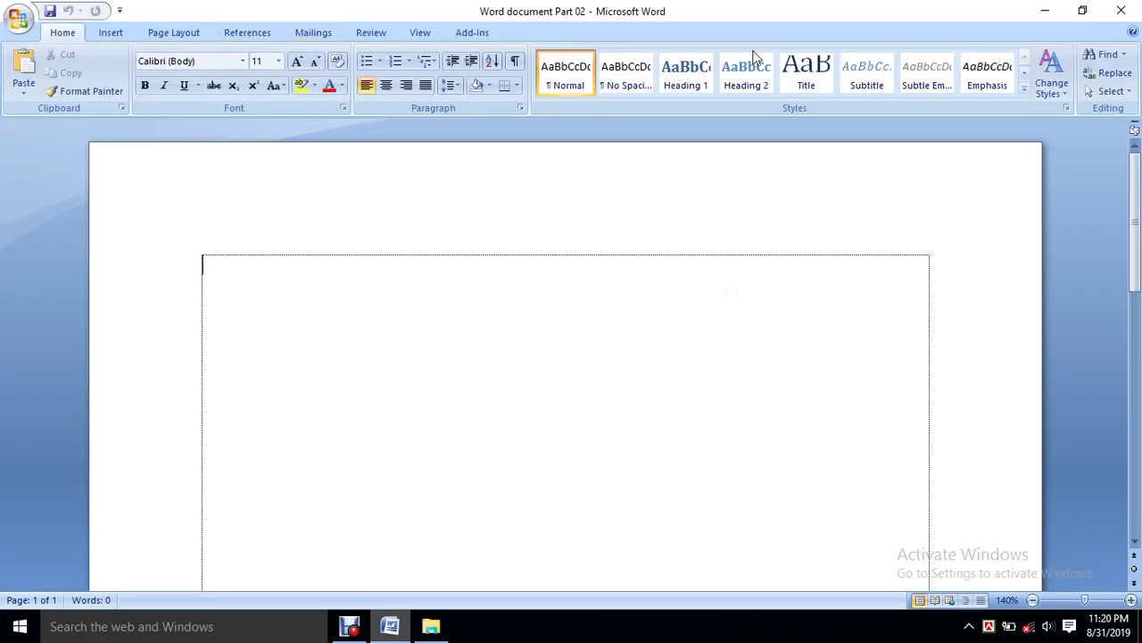
click(1127, 13)
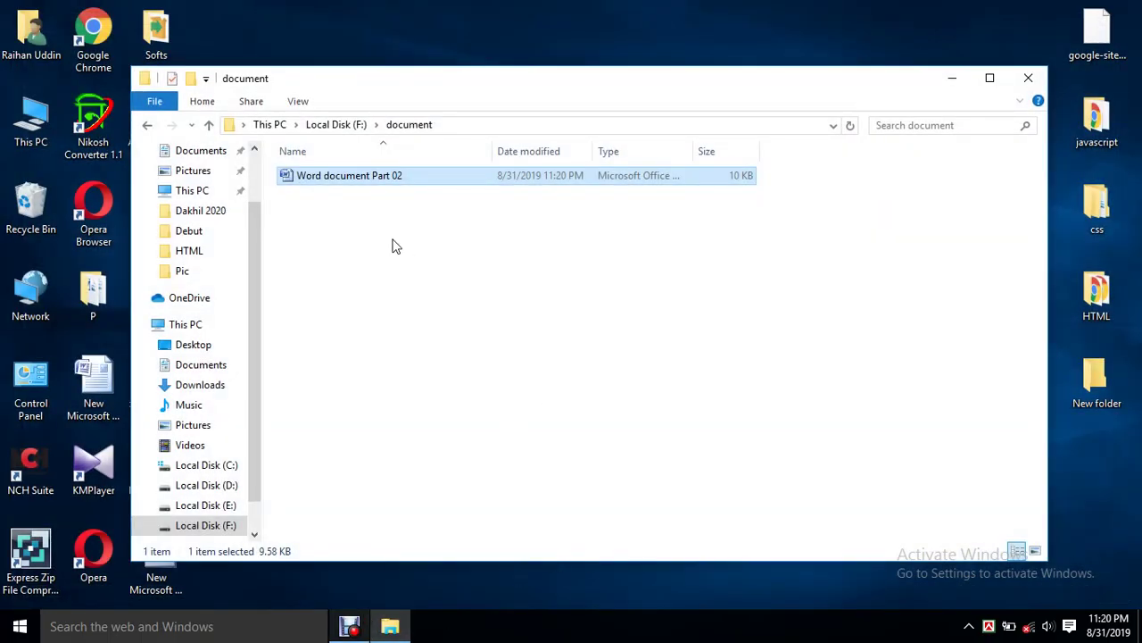
click(1028, 78)
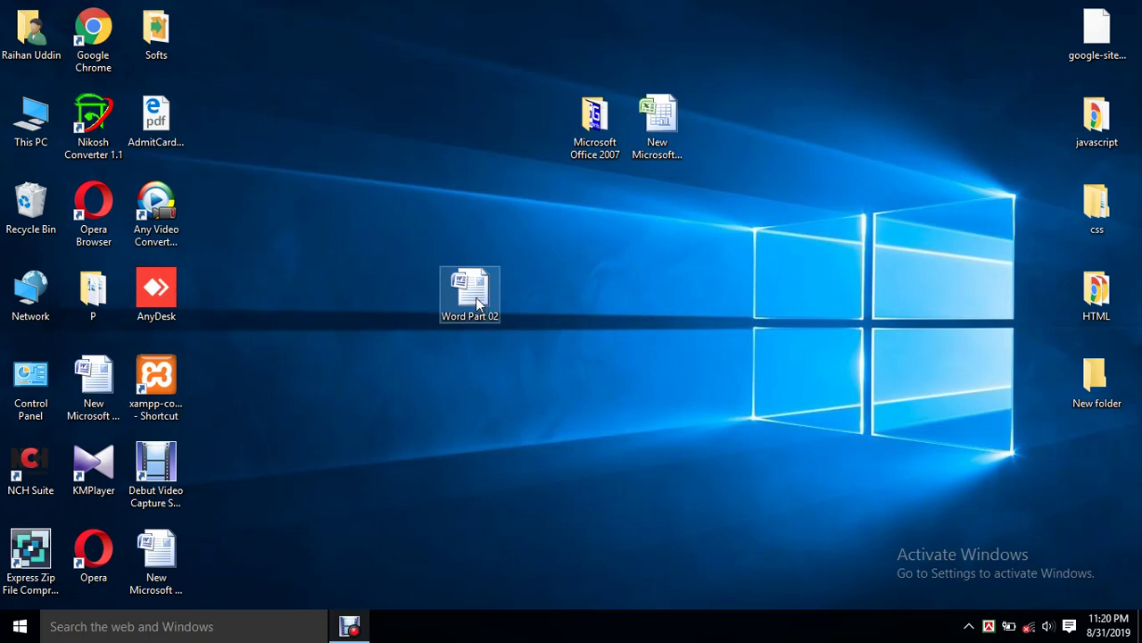
- Open Word Part 02 from the desktop and type 'My First Word Document' on the first line
double_click(476, 297)
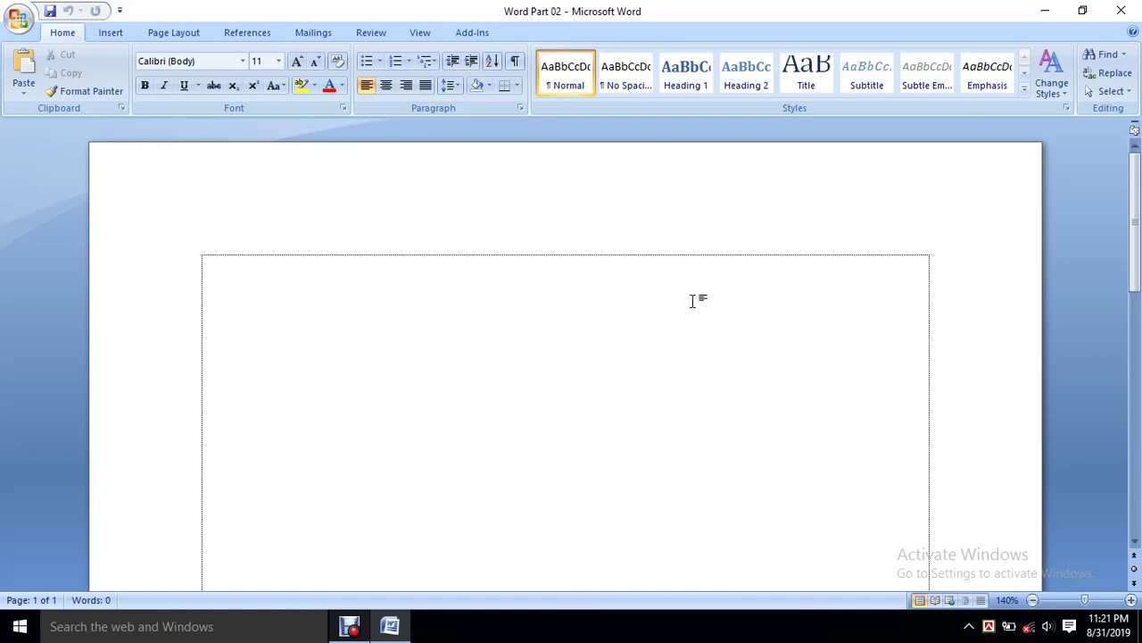
text(My First Wo)
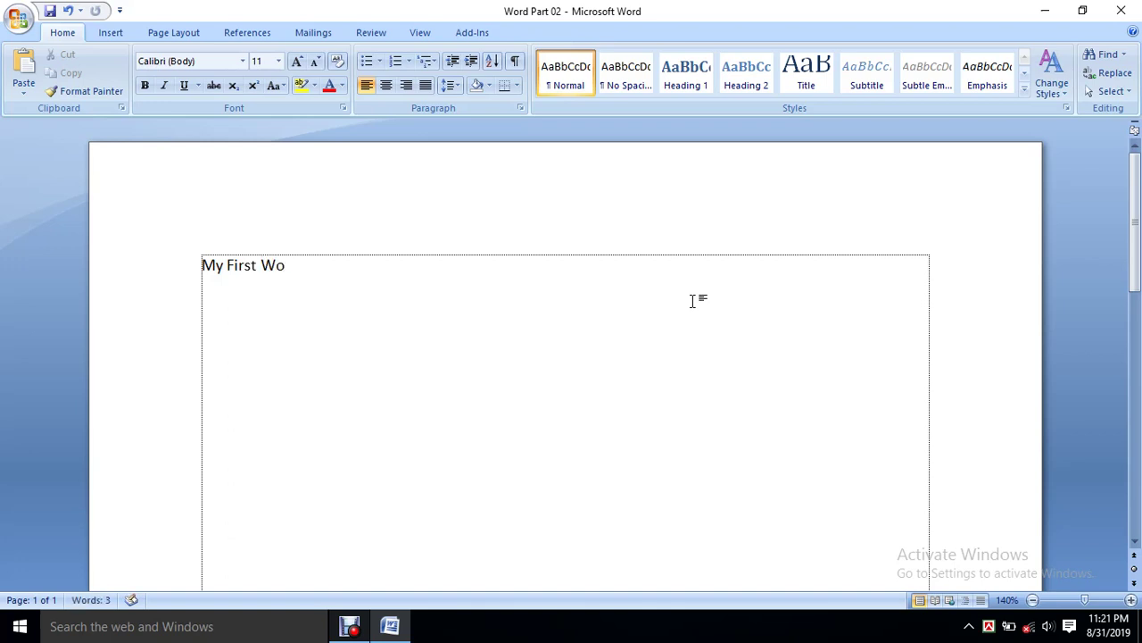
text(rd Document)
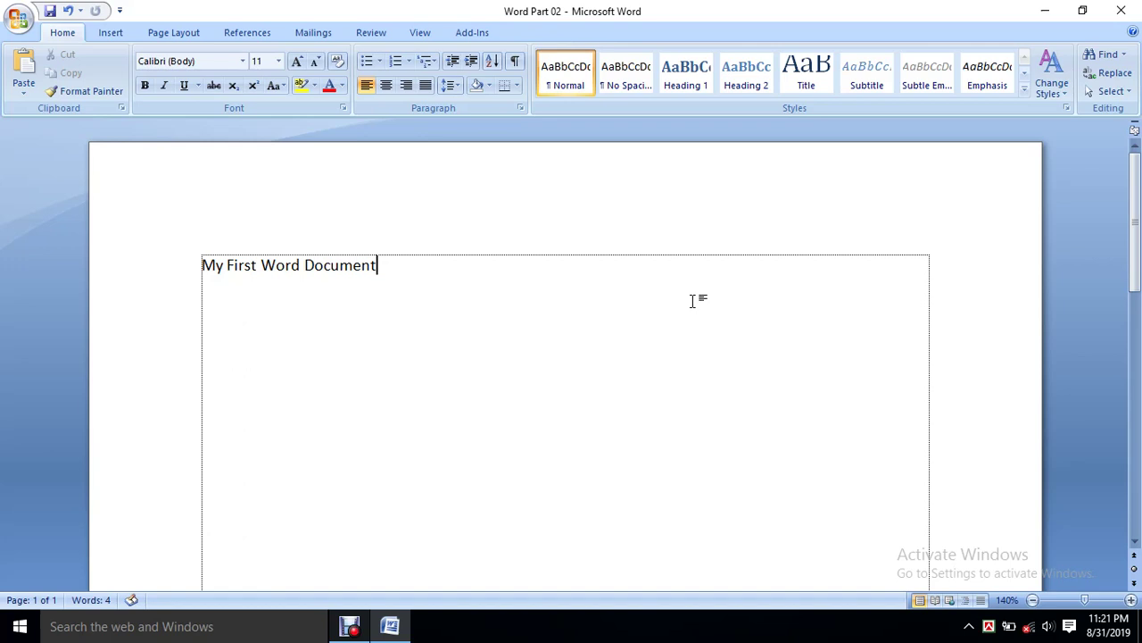
ctrl+scroll(695, 282, up, 2)
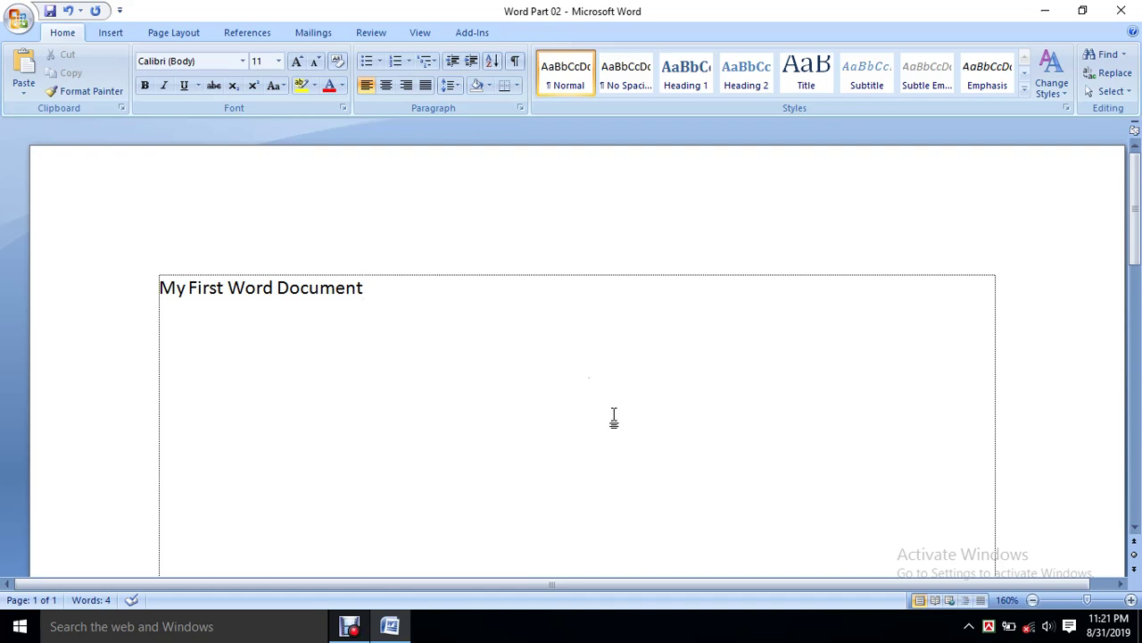
- Try the 100% and 75% options in the Zoom dialog, then apply 200% zoom
click(1008, 601)
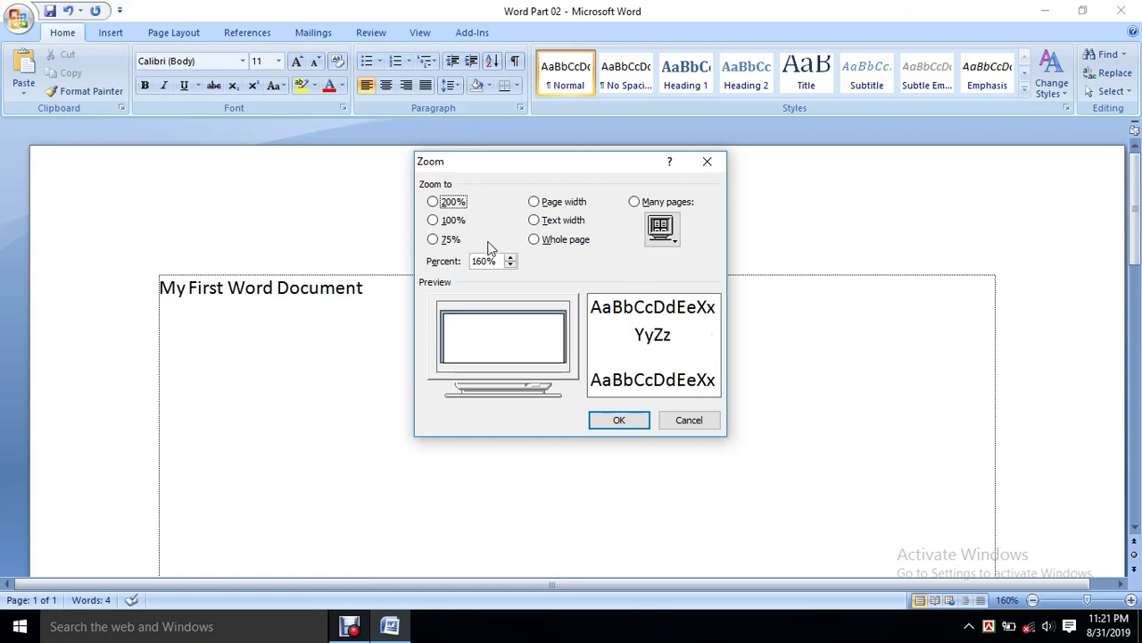
click(434, 220)
click(436, 241)
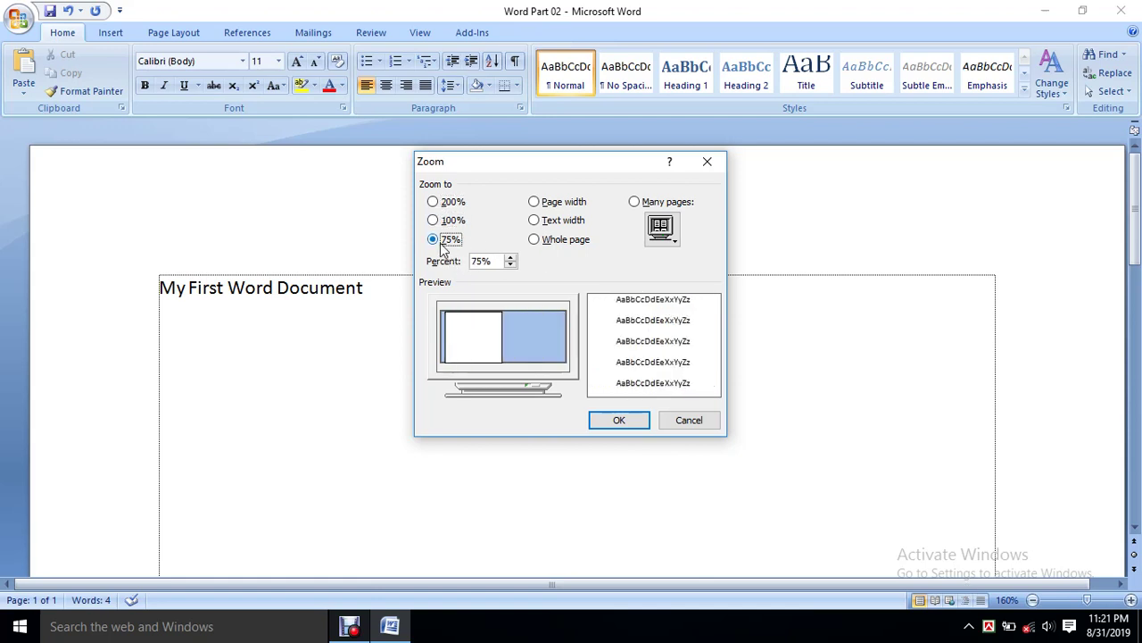
click(433, 201)
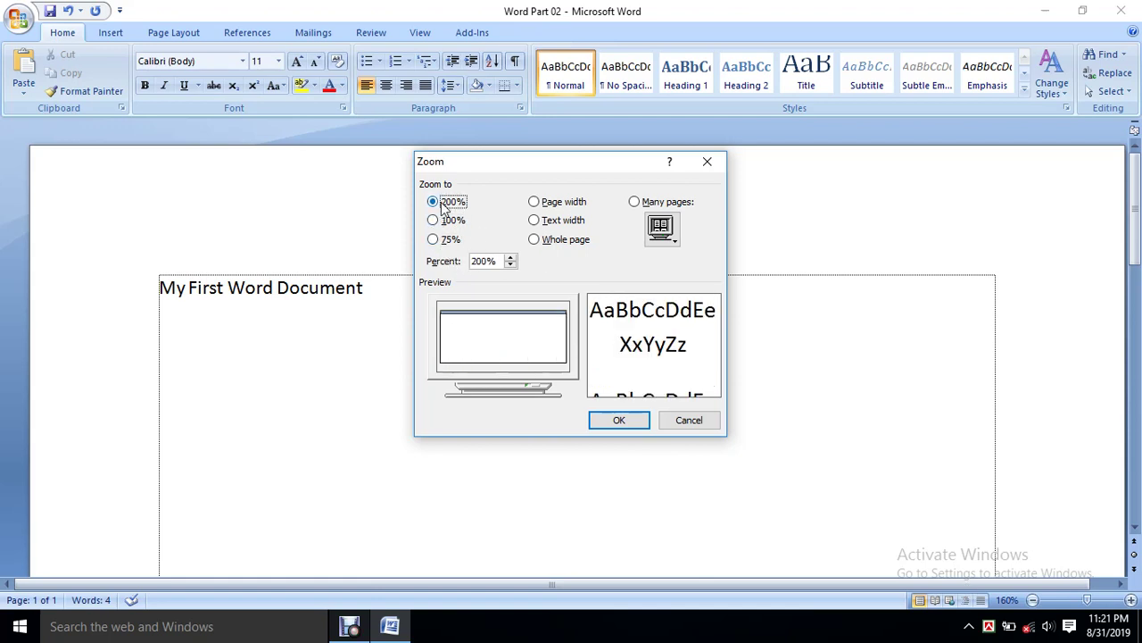
click(620, 420)
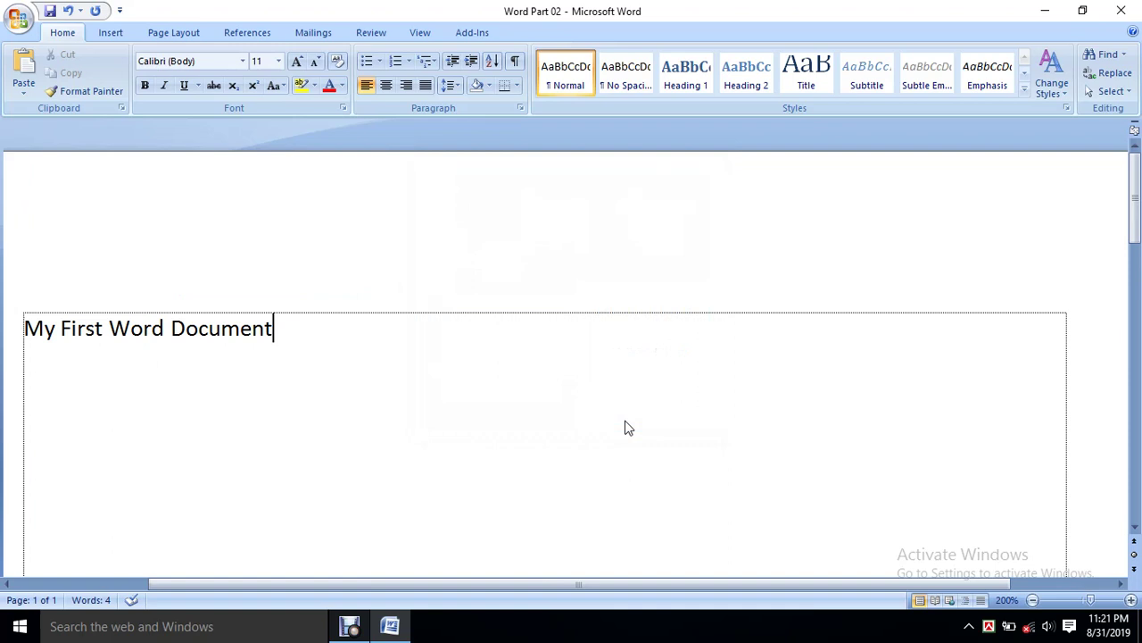
- Set the zoom back to 100%, then scroll-zoom the document to 140%
click(1009, 600)
click(452, 220)
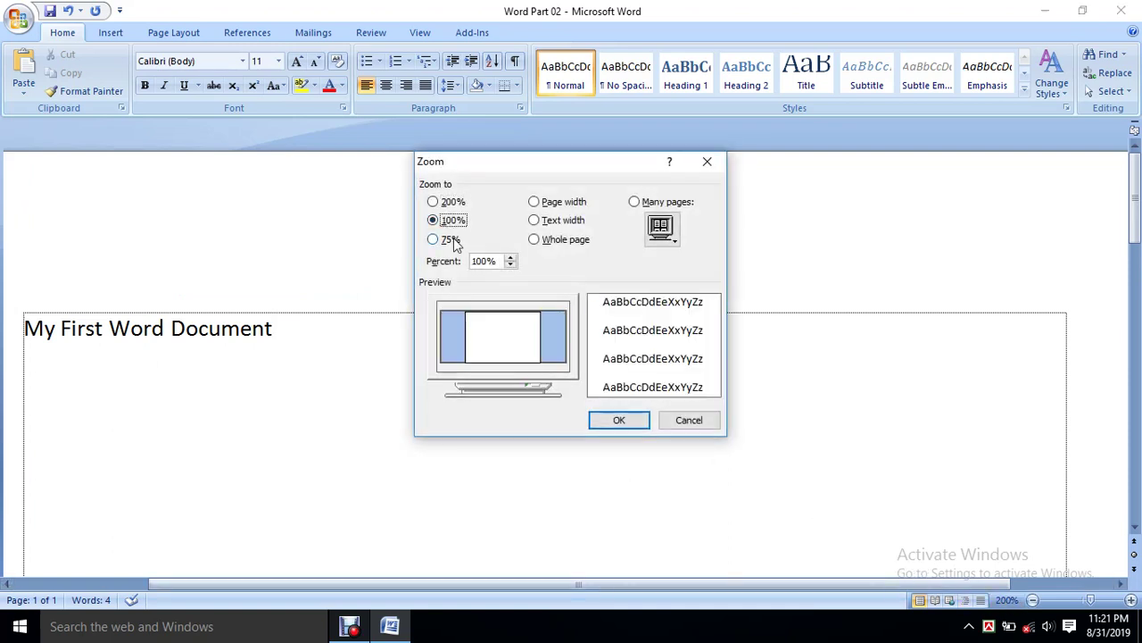
click(619, 420)
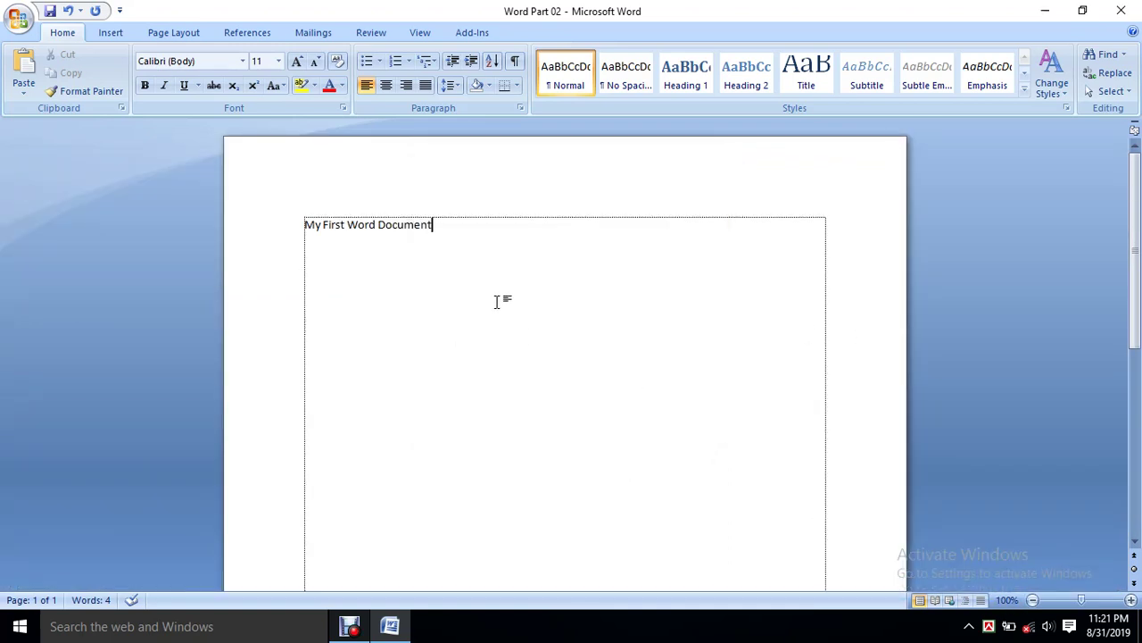
ctrl+scroll(503, 299, down, 2)
ctrl+scroll(499, 301, up, 6)
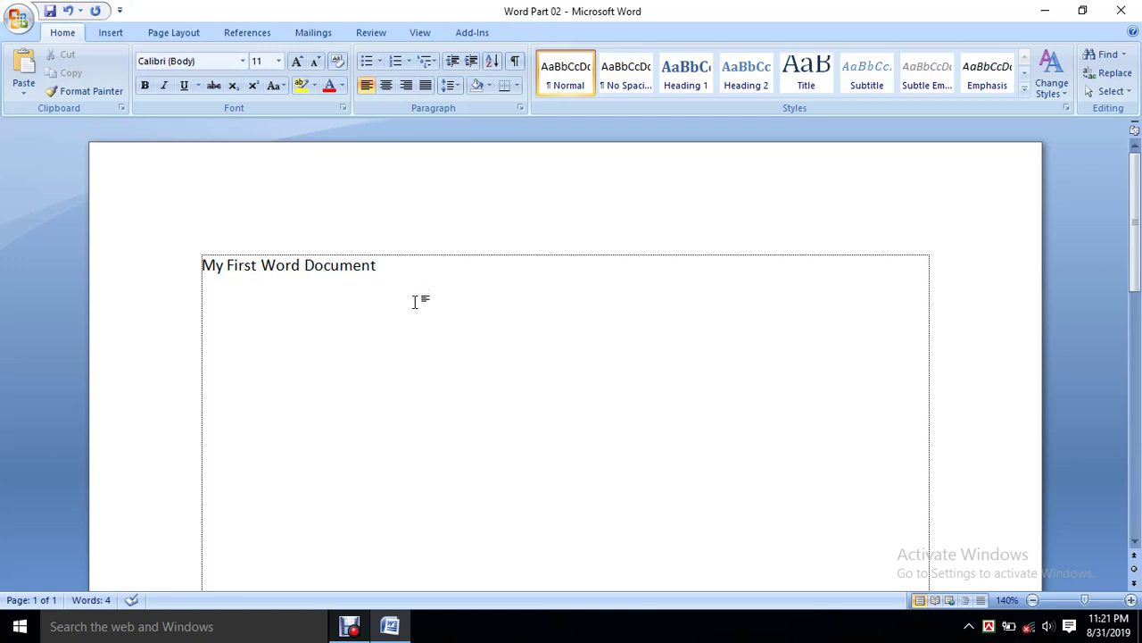
click(1121, 11)
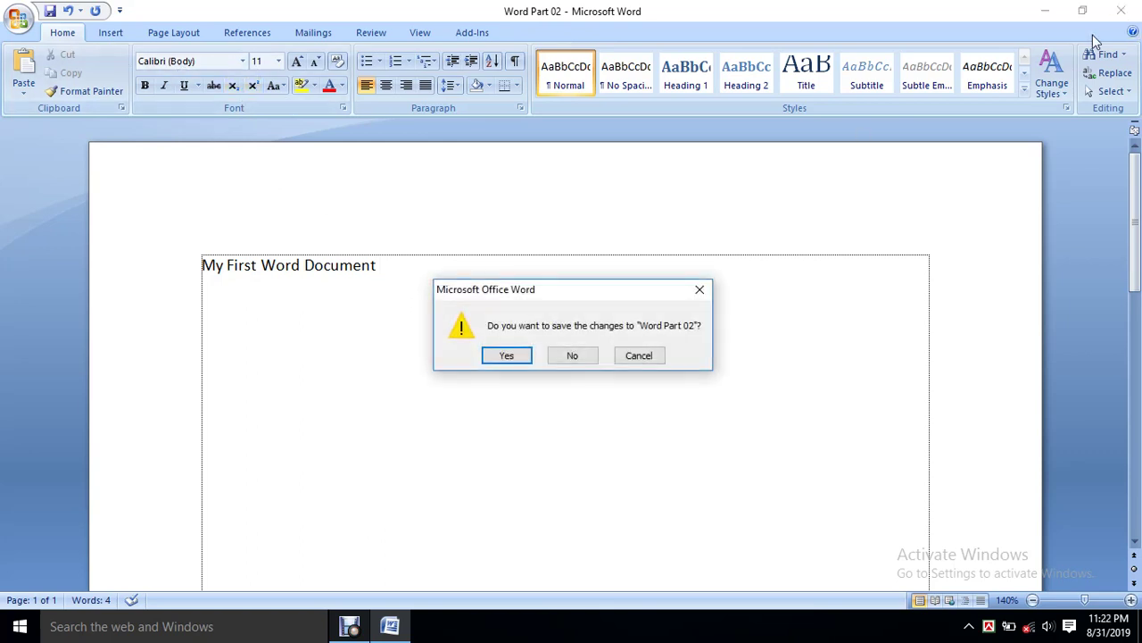
click(654, 355)
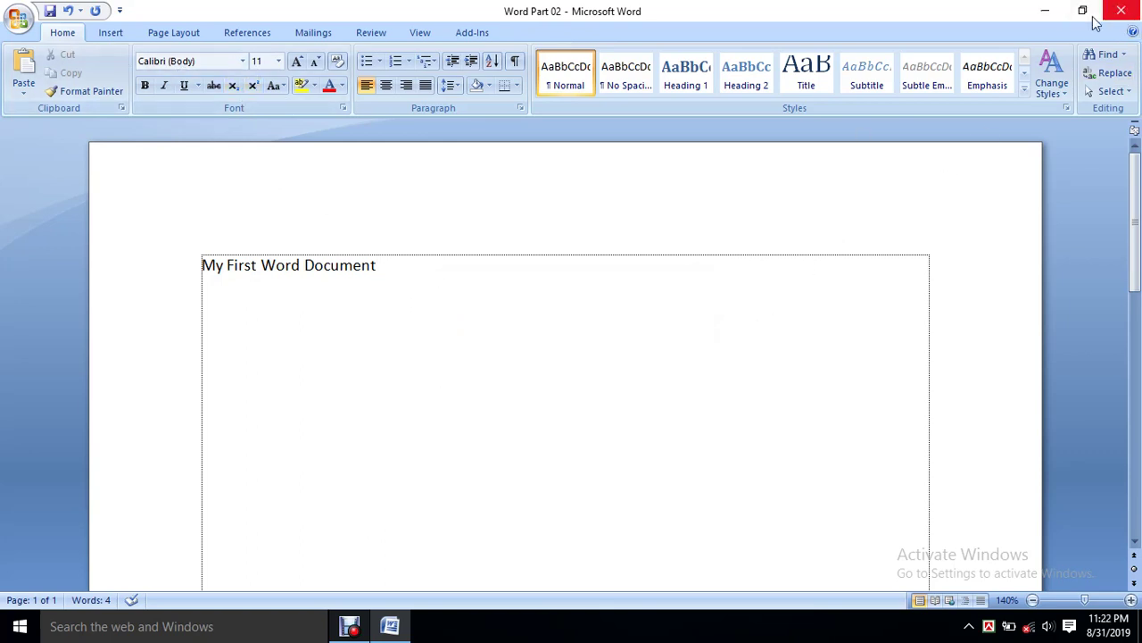
click(1046, 12)
click(389, 625)
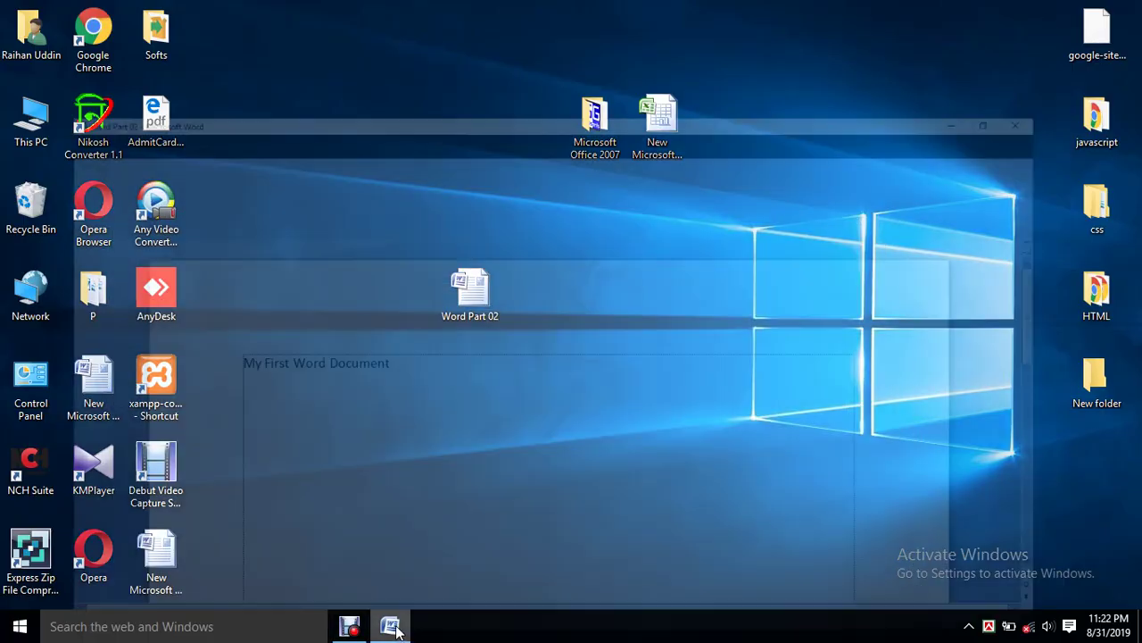
click(1082, 12)
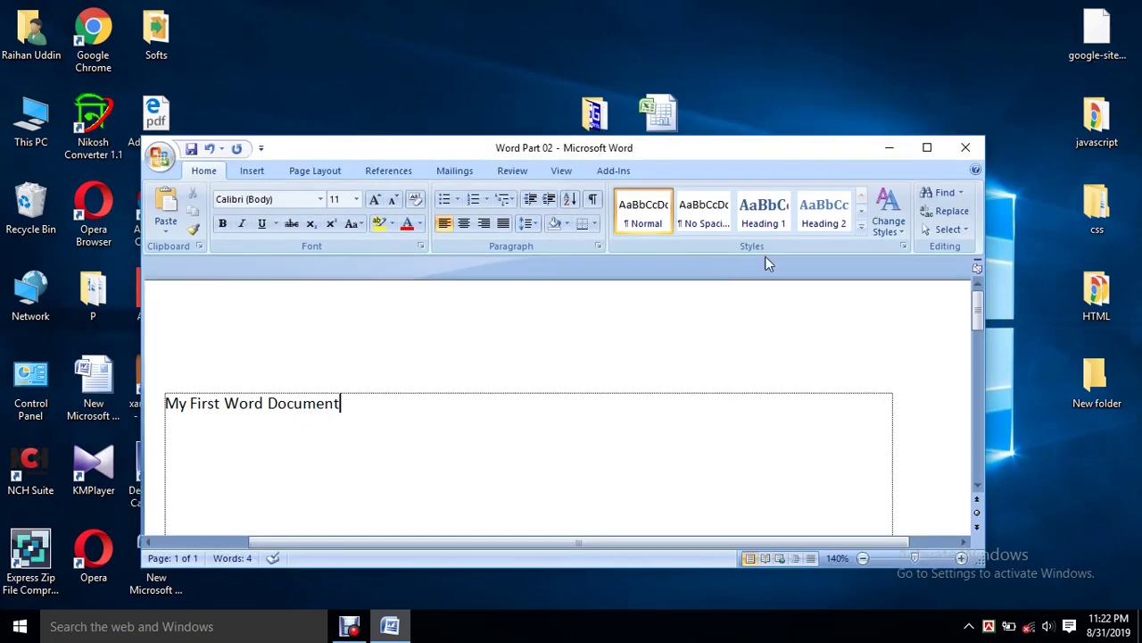
click(926, 151)
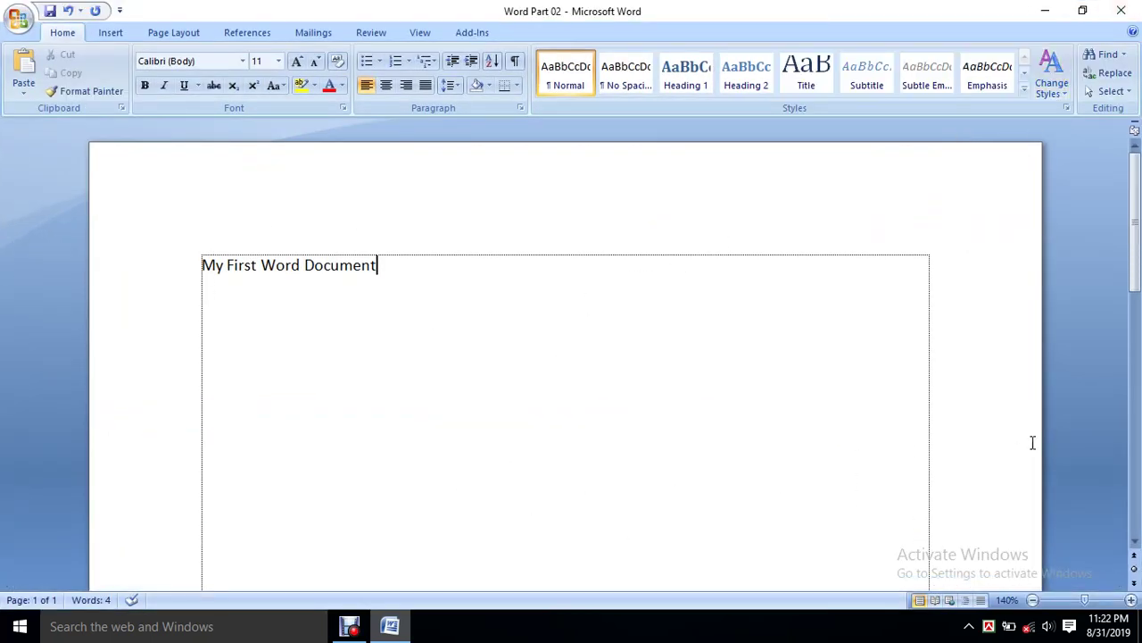
click(1121, 11)
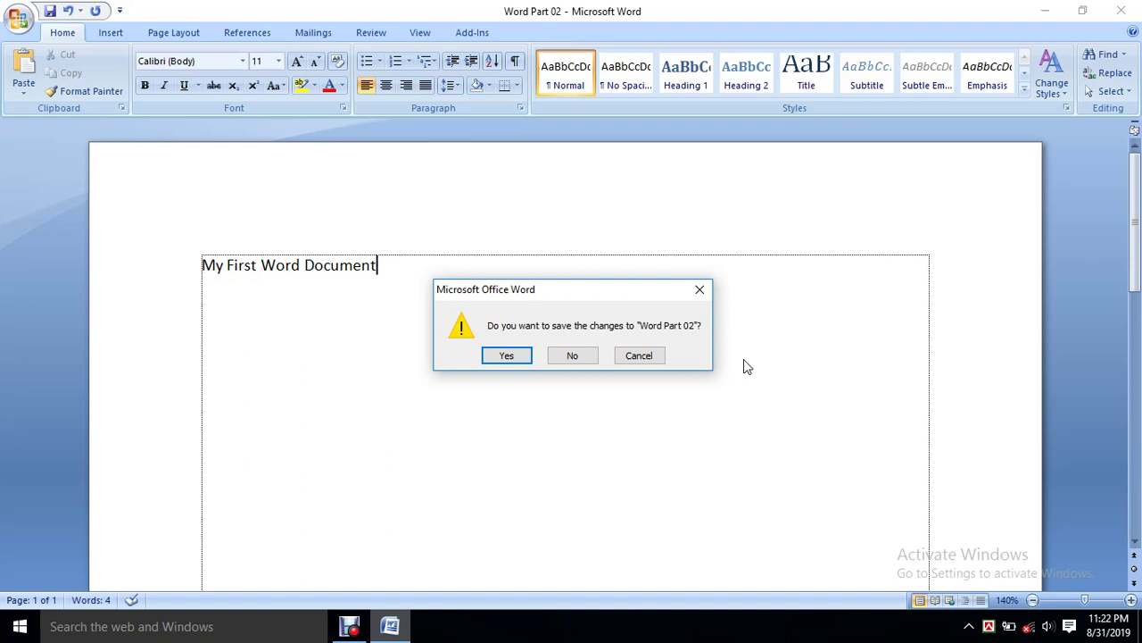
drag(543, 290, 502, 295)
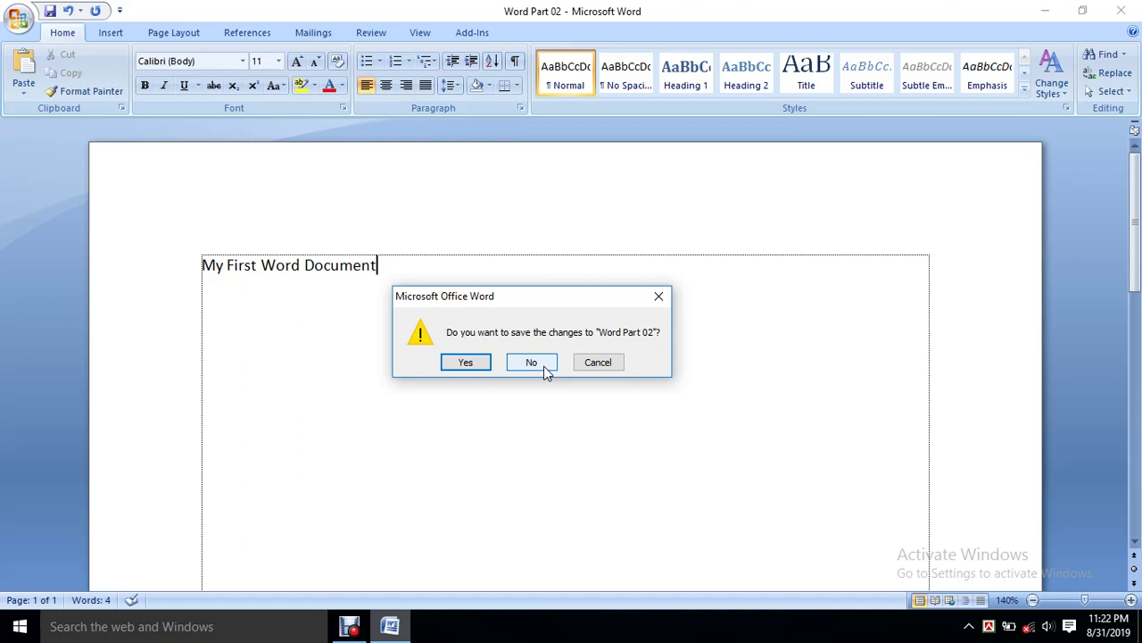
click(605, 364)
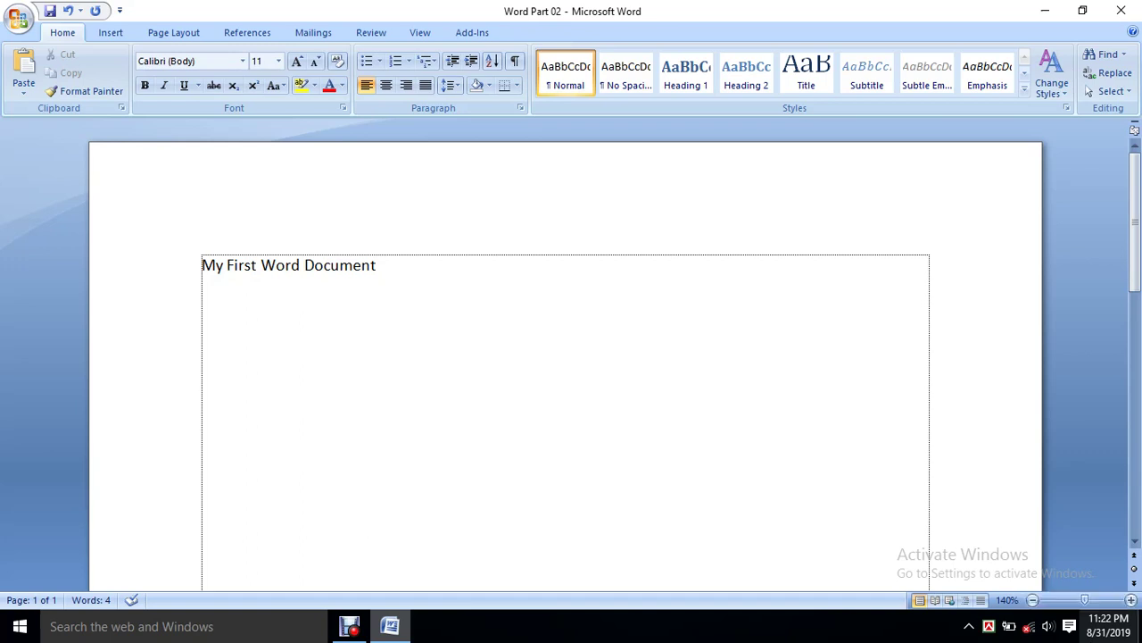
- Remove the stray 'CTR' text, save with only 'My First Word Document', and show the Office menu
text(CTR)
key(ctrl+s)
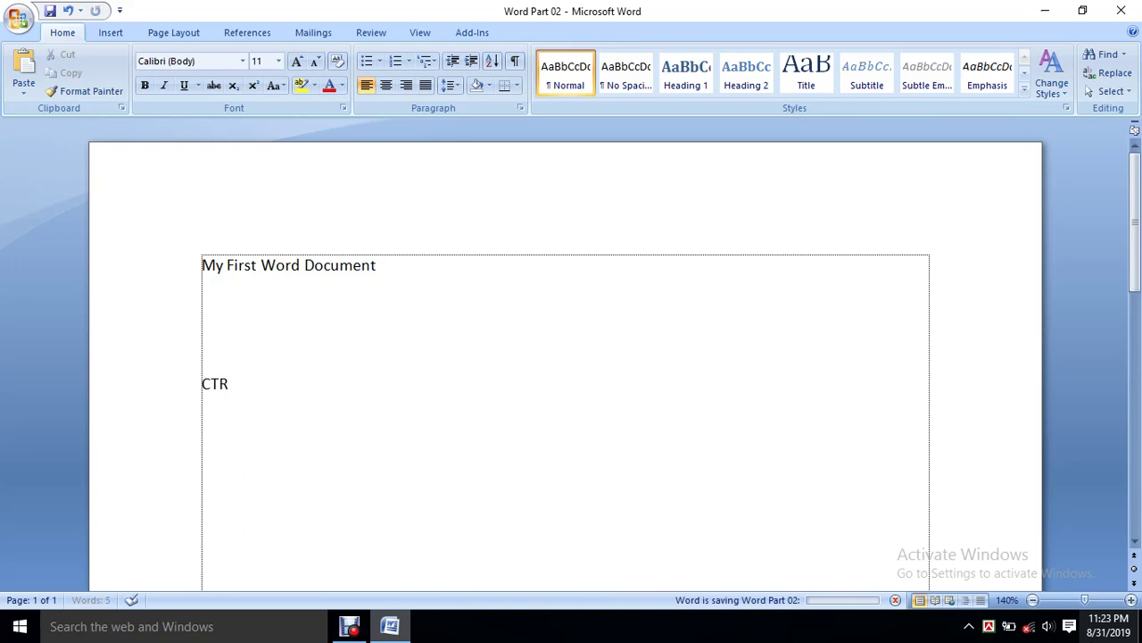
text(S)
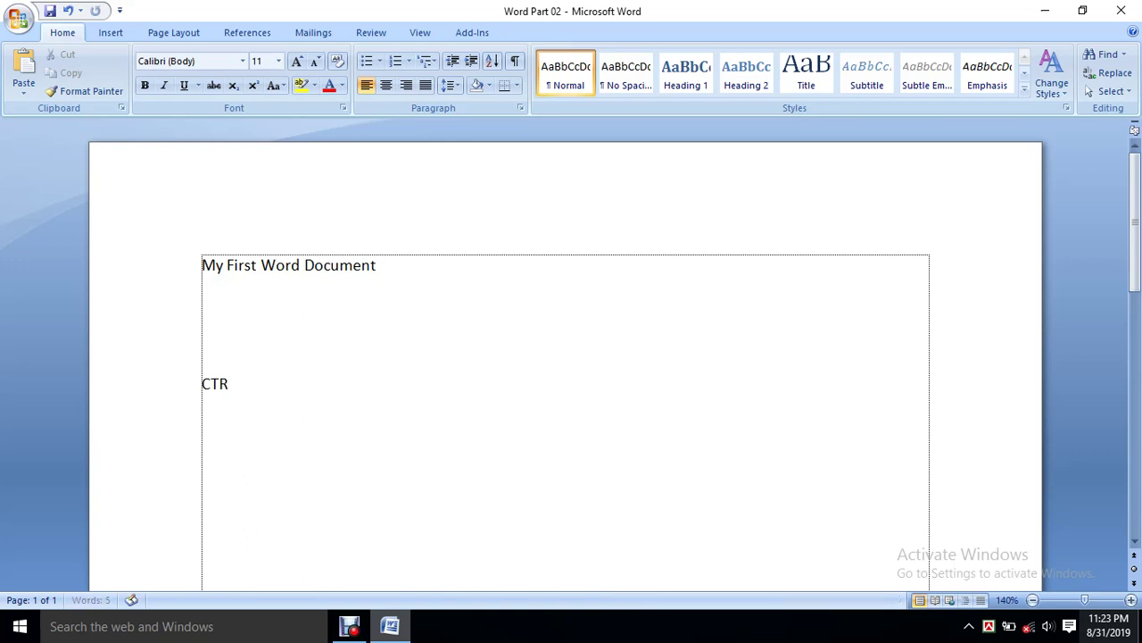
text(4)
key(BackSpace)
key(BackSpace)
key(BackSpace)
key(BackSpace)
key(ctrl+s)
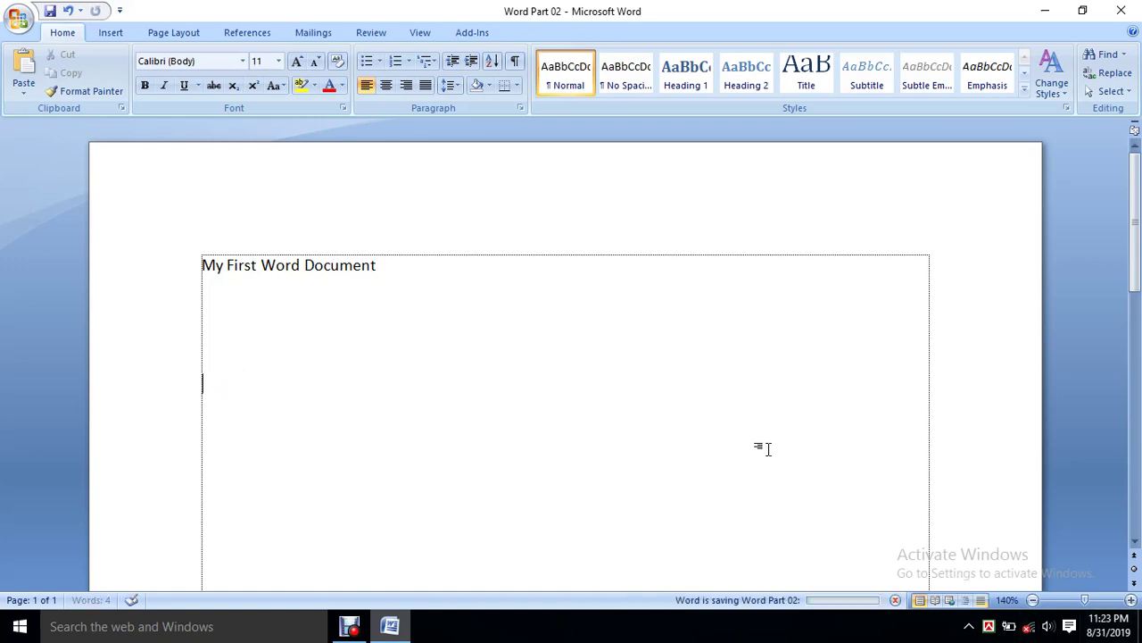
click(19, 19)
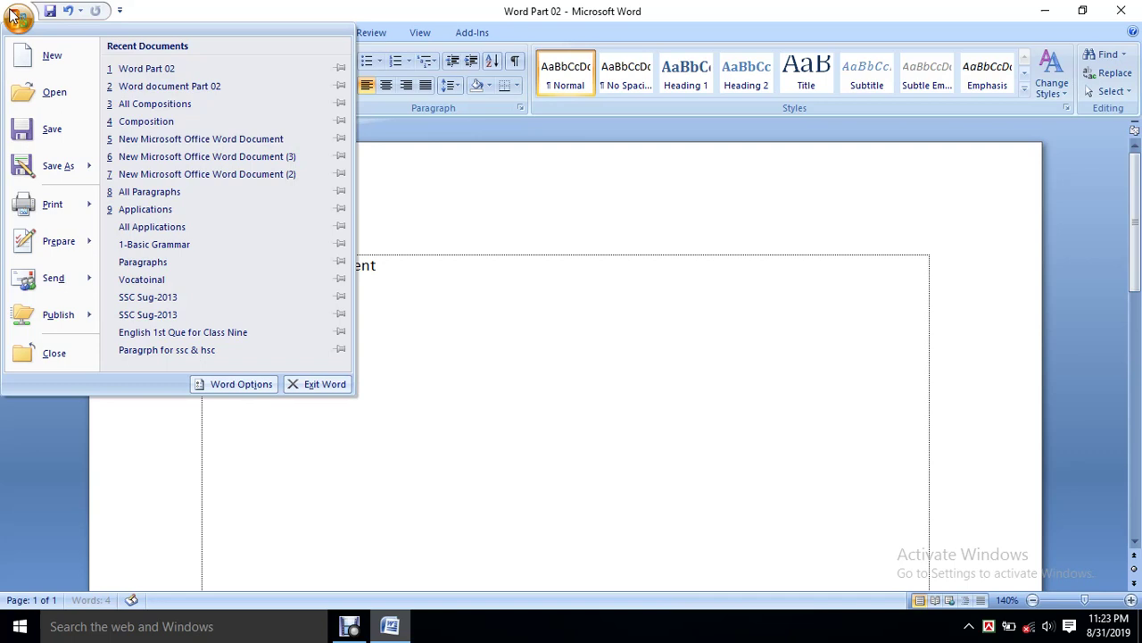
- Save and close Word Part 02, reopen it from the desktop, then close Word again
click(57, 130)
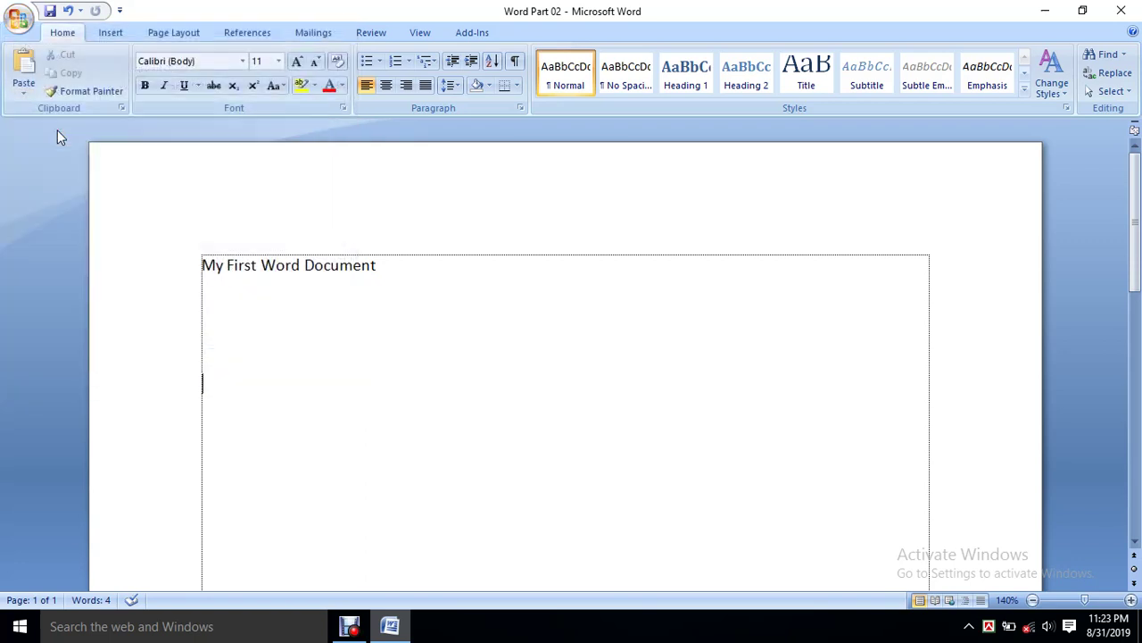
click(1122, 16)
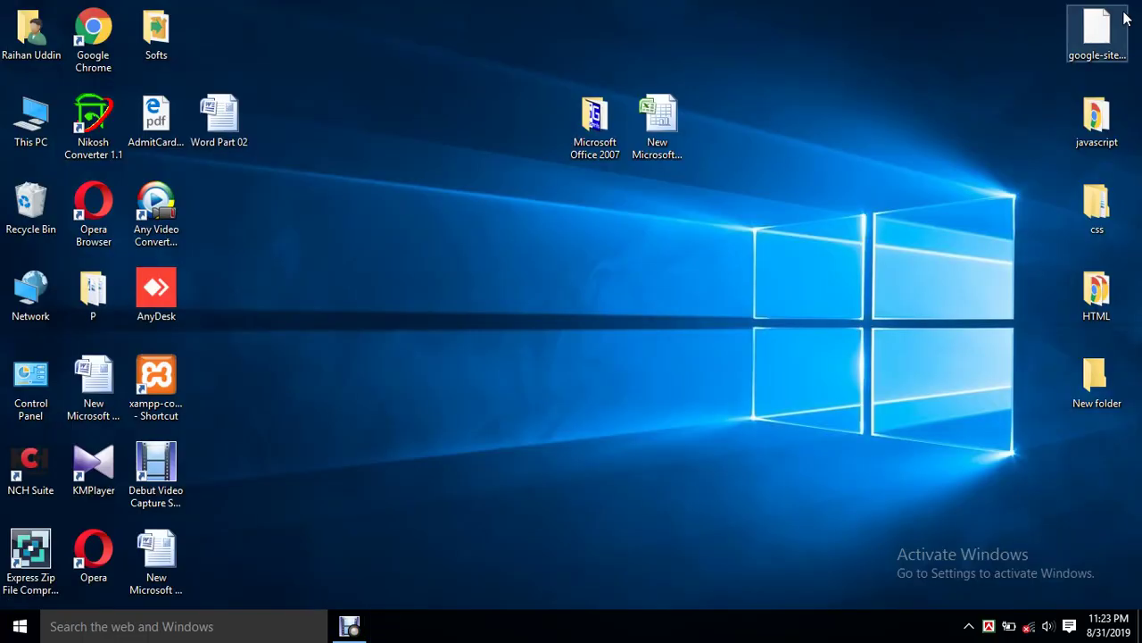
double_click(223, 114)
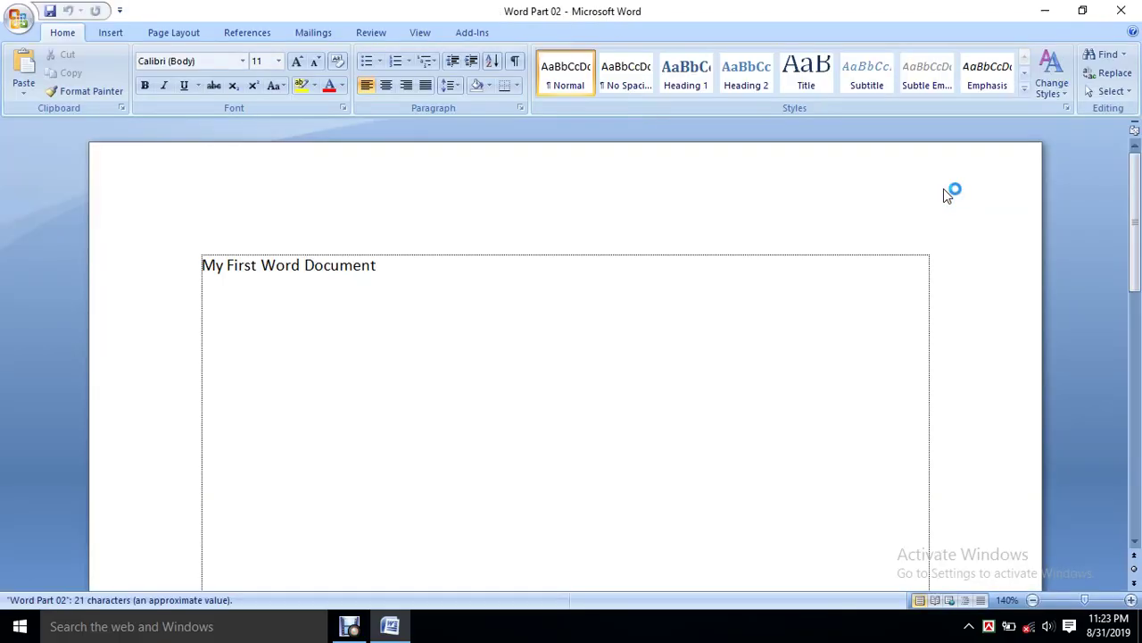
click(1121, 10)
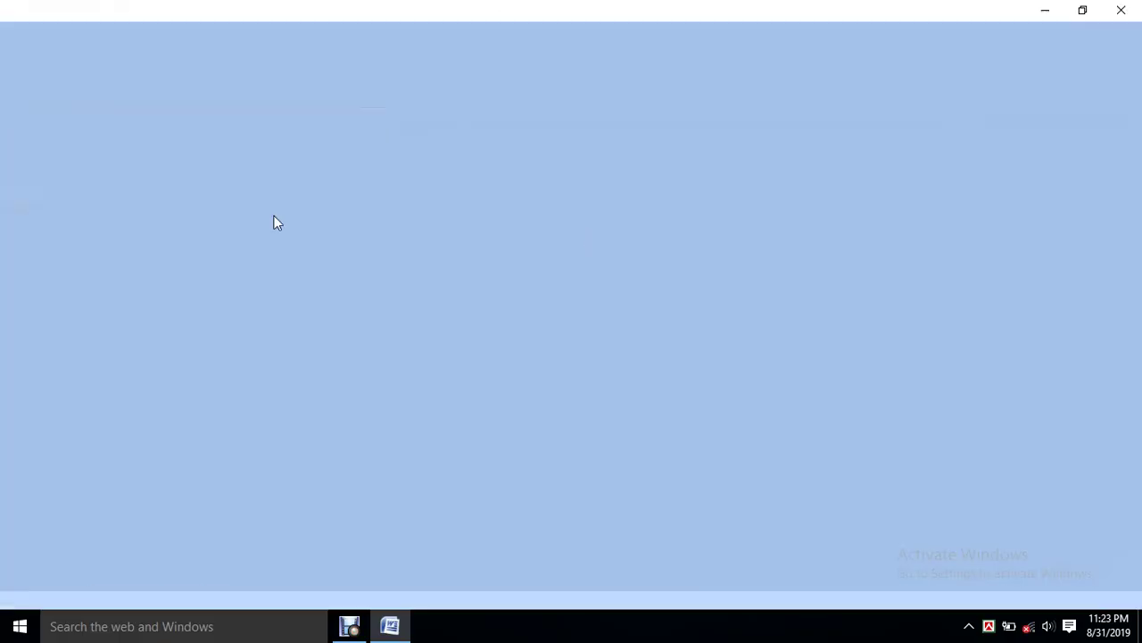
- Move the Word Part 02 desktop icon, then reopen the document in Word
drag(208, 107, 396, 284)
drag(331, 302, 517, 410)
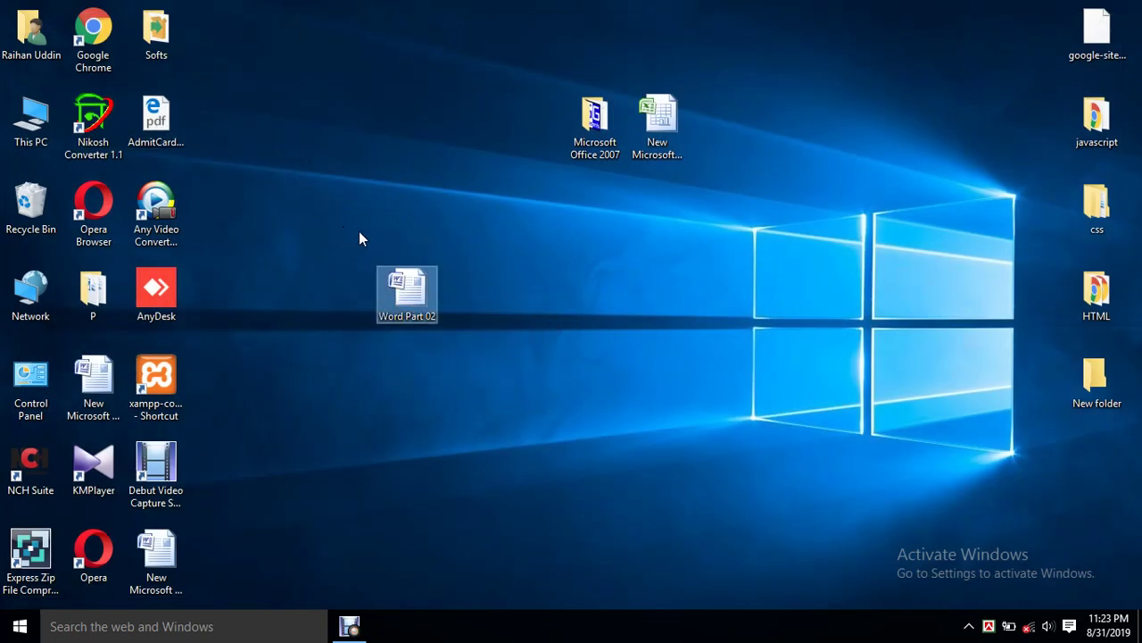
double_click(415, 297)
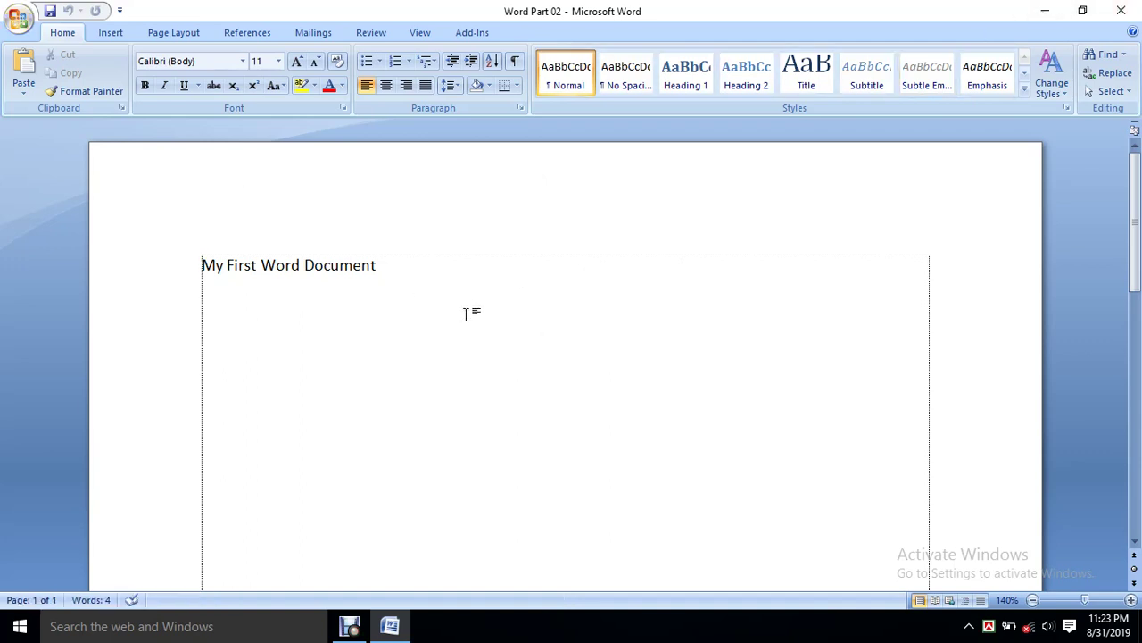
- Open Save As and browse to the document folder on Local Disk (F:)
click(19, 20)
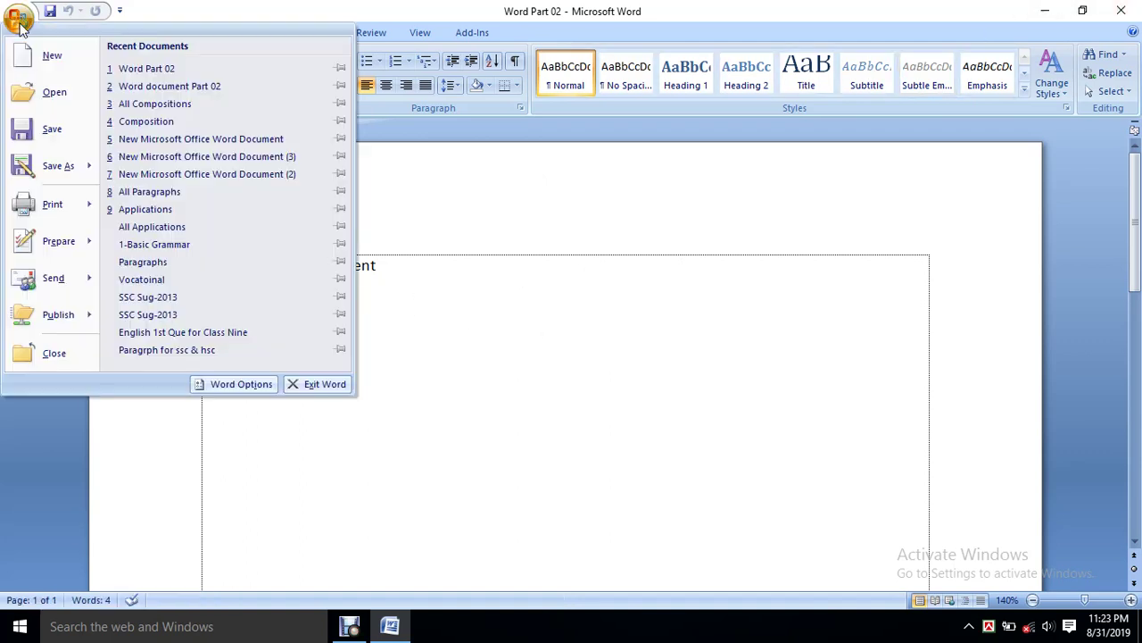
key(Escape)
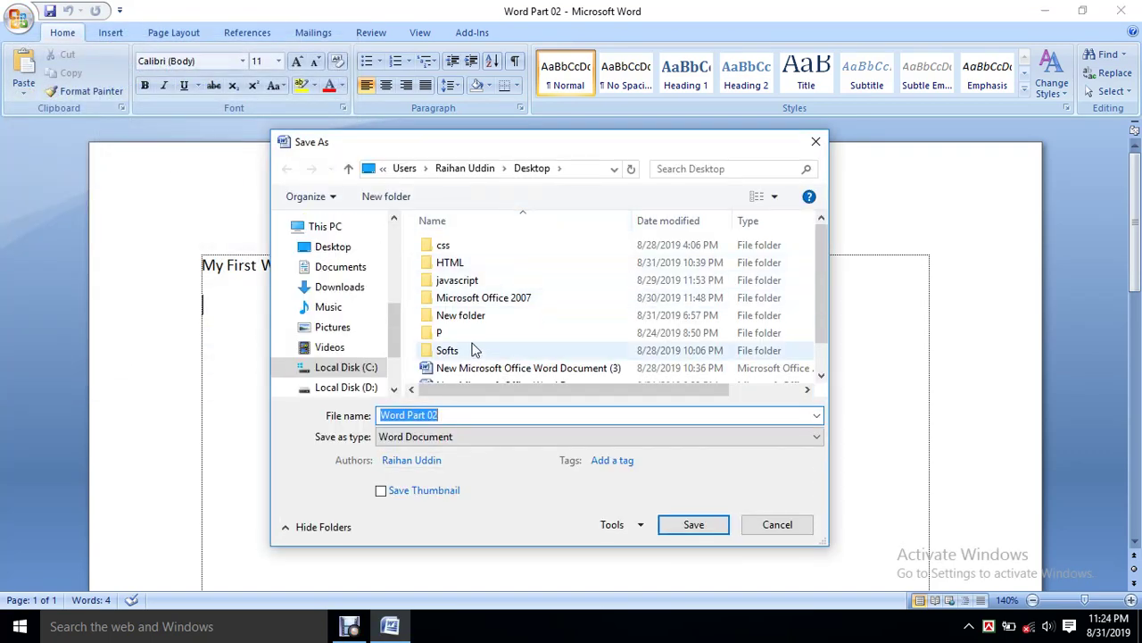
click(339, 388)
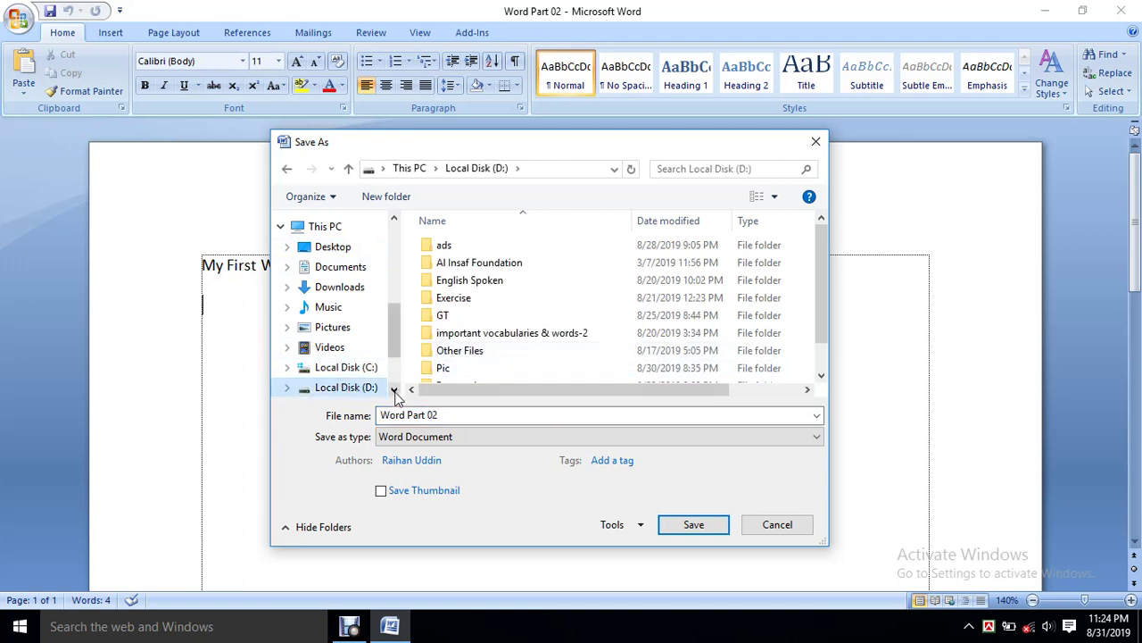
scroll(384, 383, down, 1)
click(353, 380)
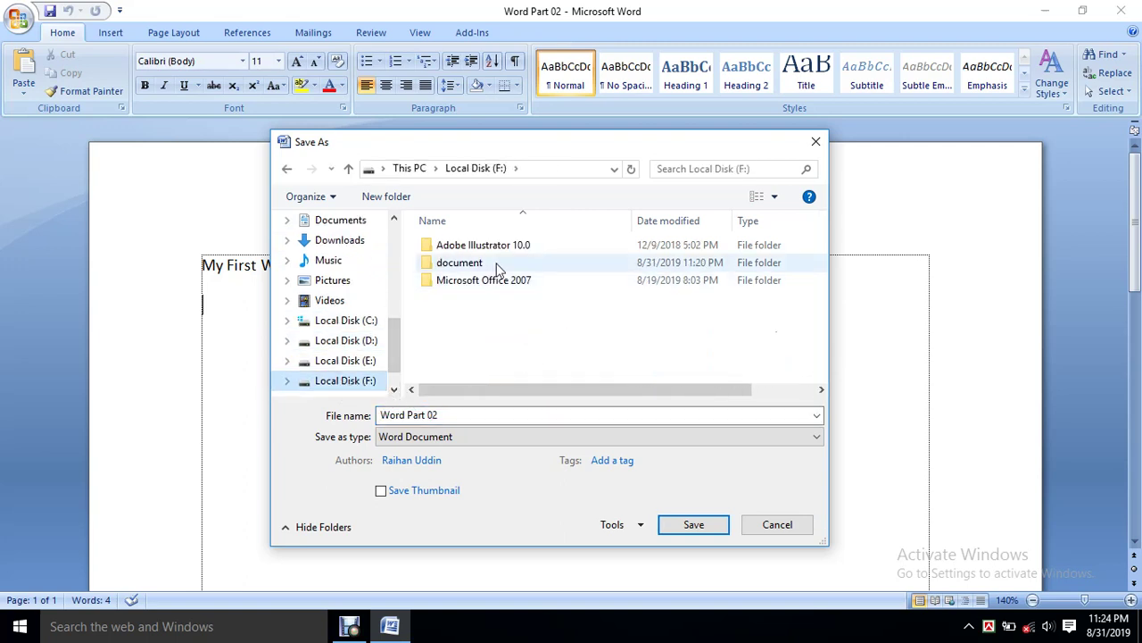
double_click(482, 264)
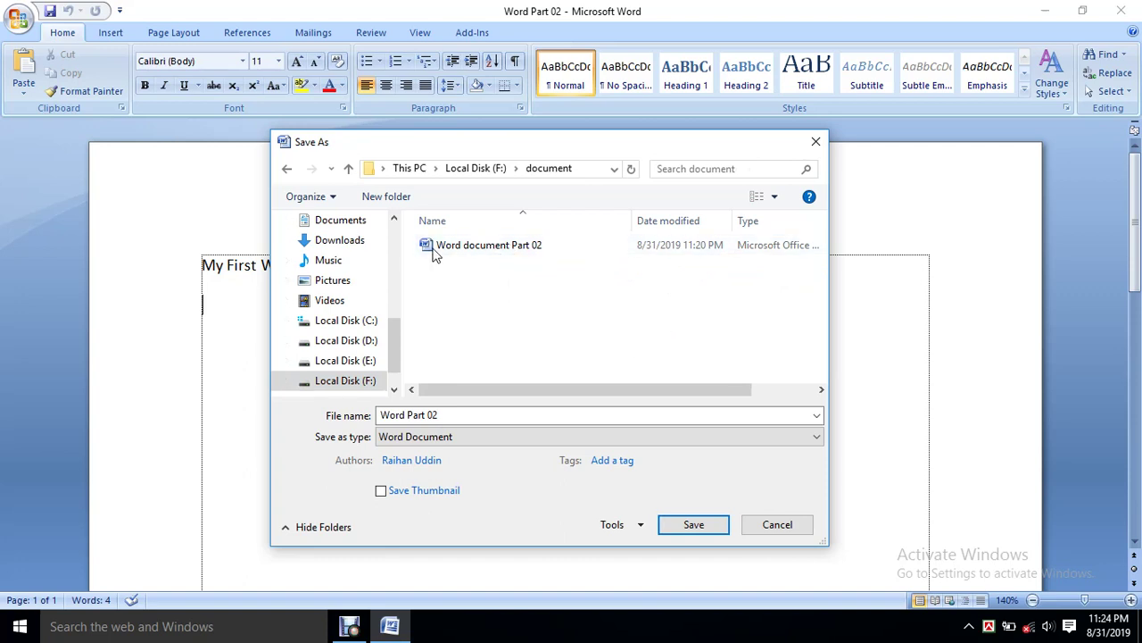
- Name the copy 'Word document Part 222' and save it
click(492, 248)
click(509, 415)
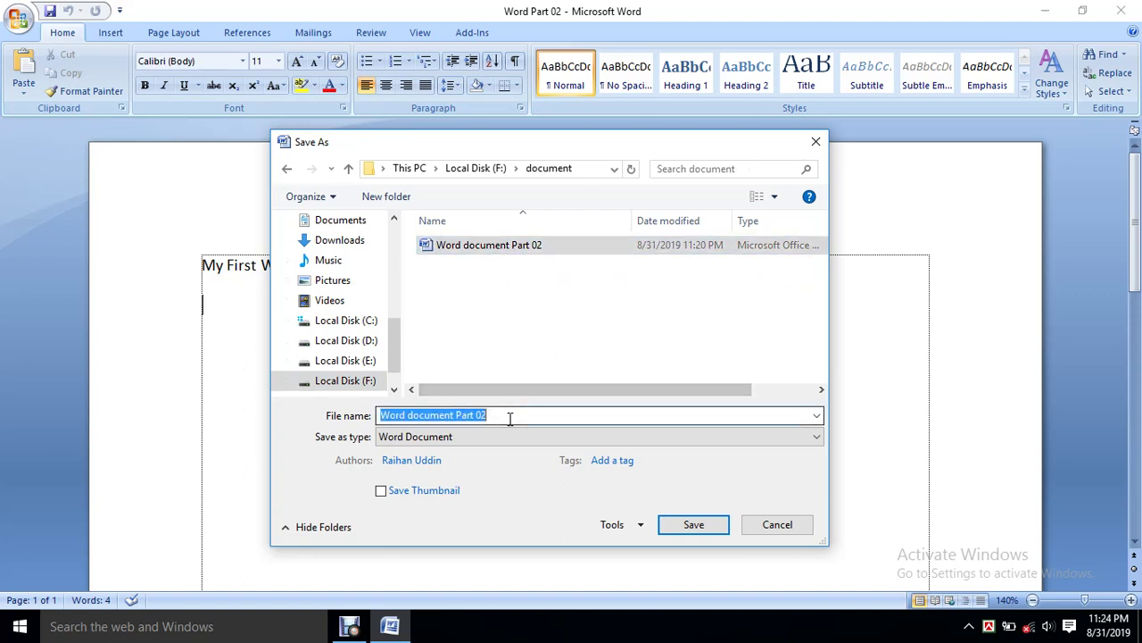
click(511, 415)
key(BackSpace)
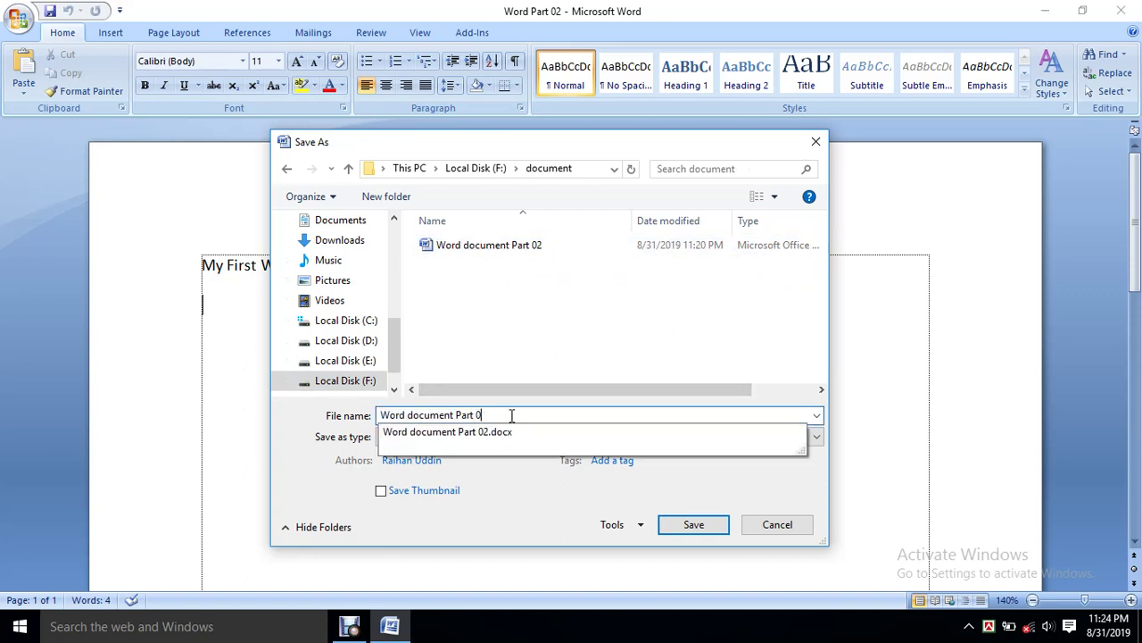
text(222)
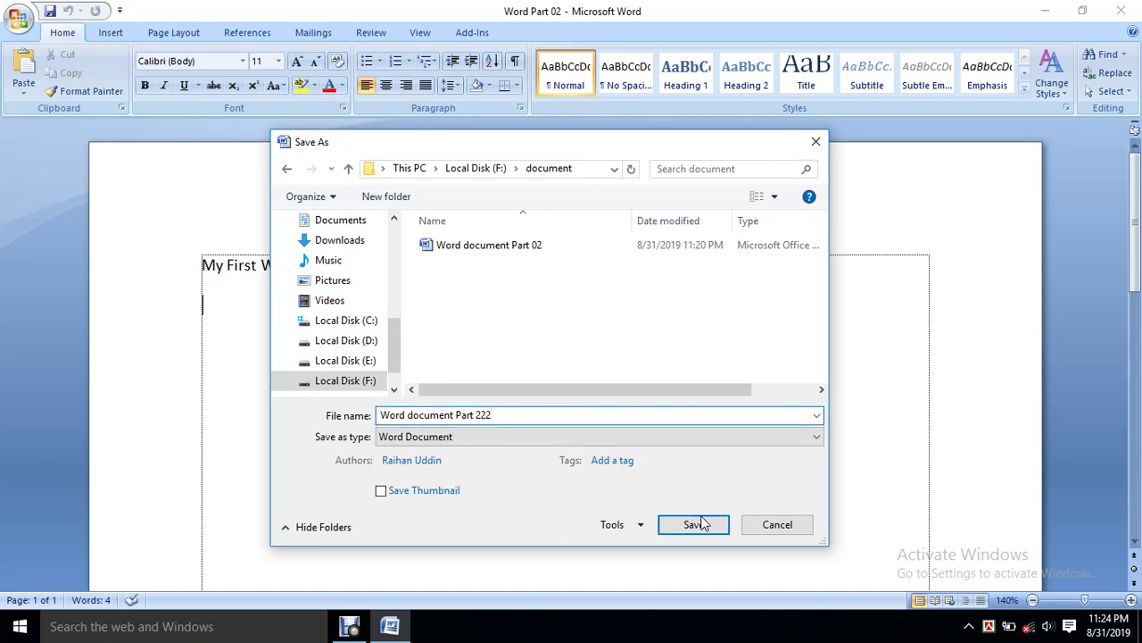
click(704, 526)
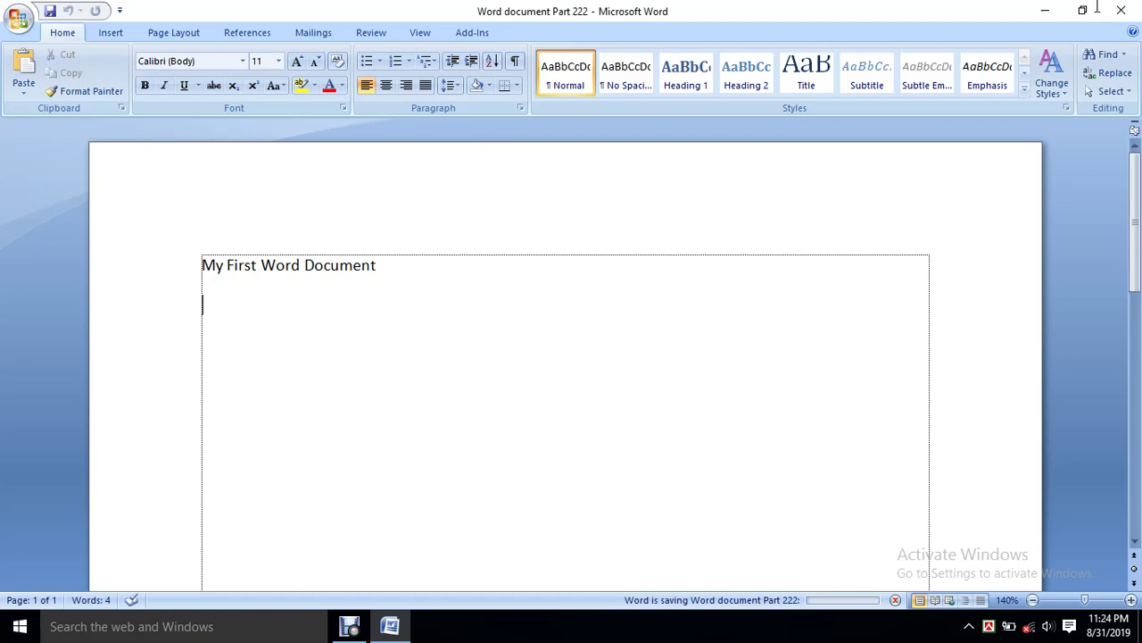
- Minimize Word and open F:\document in File Explorer via This PC
click(393, 627)
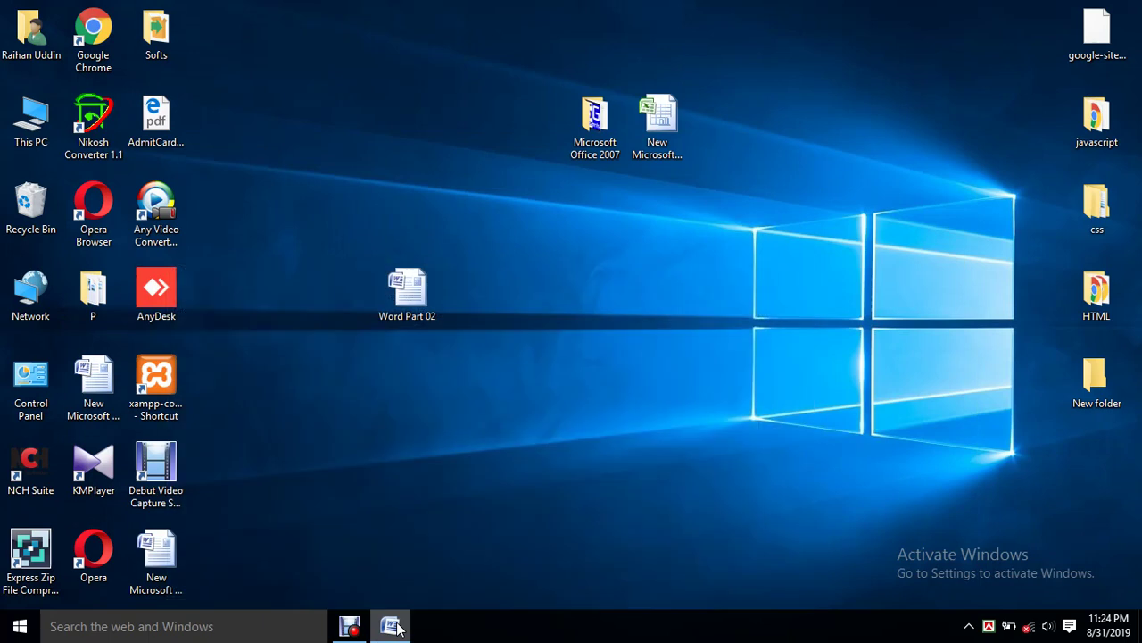
double_click(36, 121)
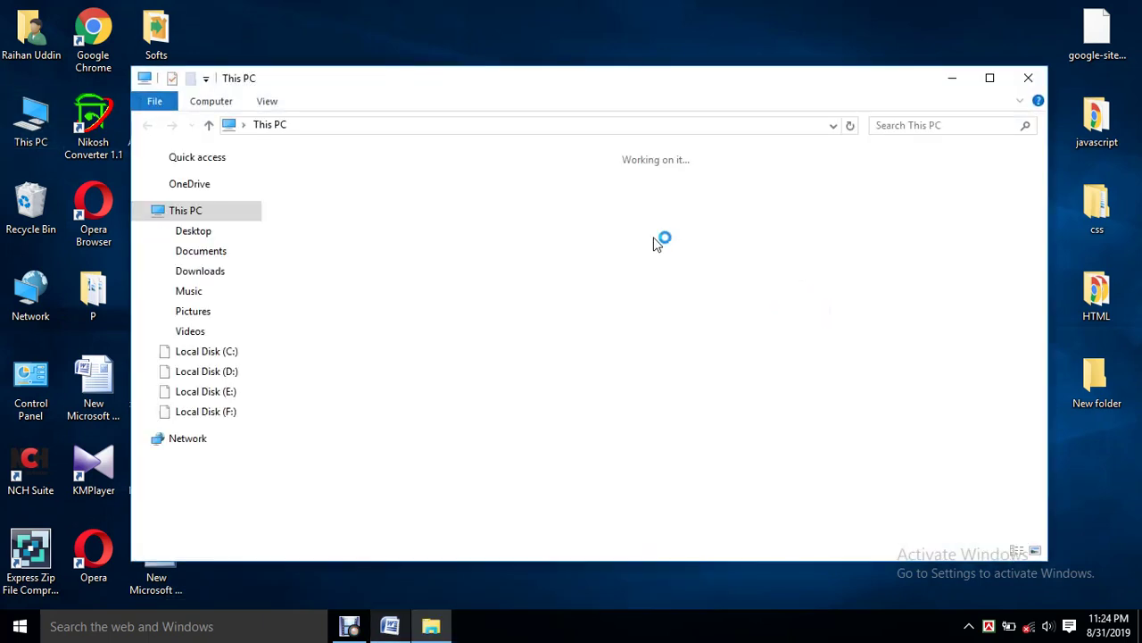
double_click(413, 370)
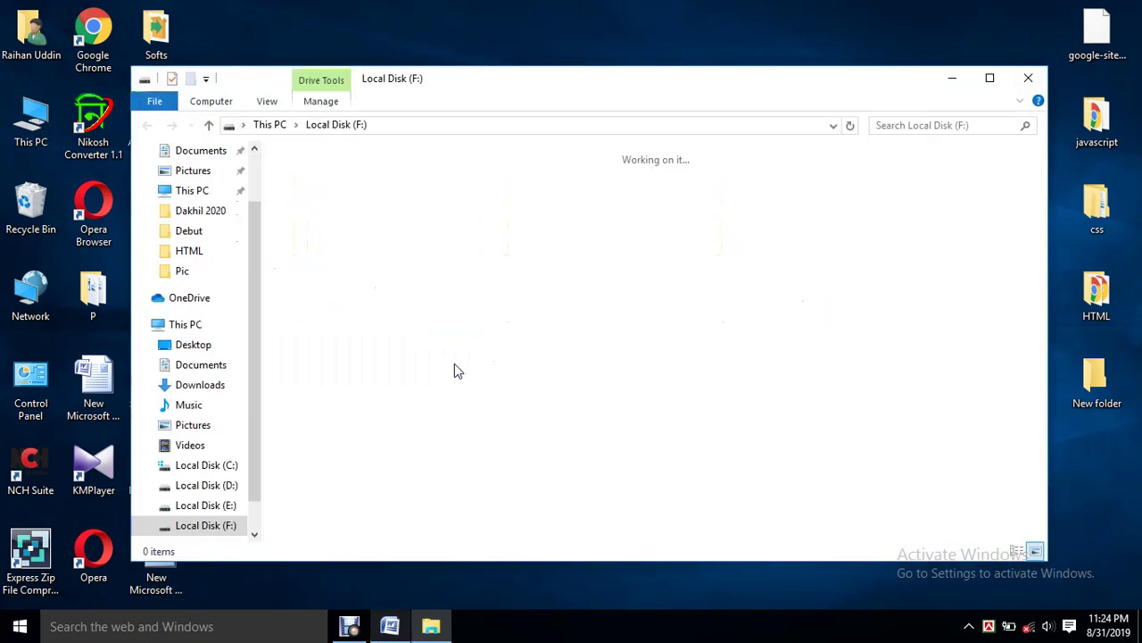
double_click(410, 208)
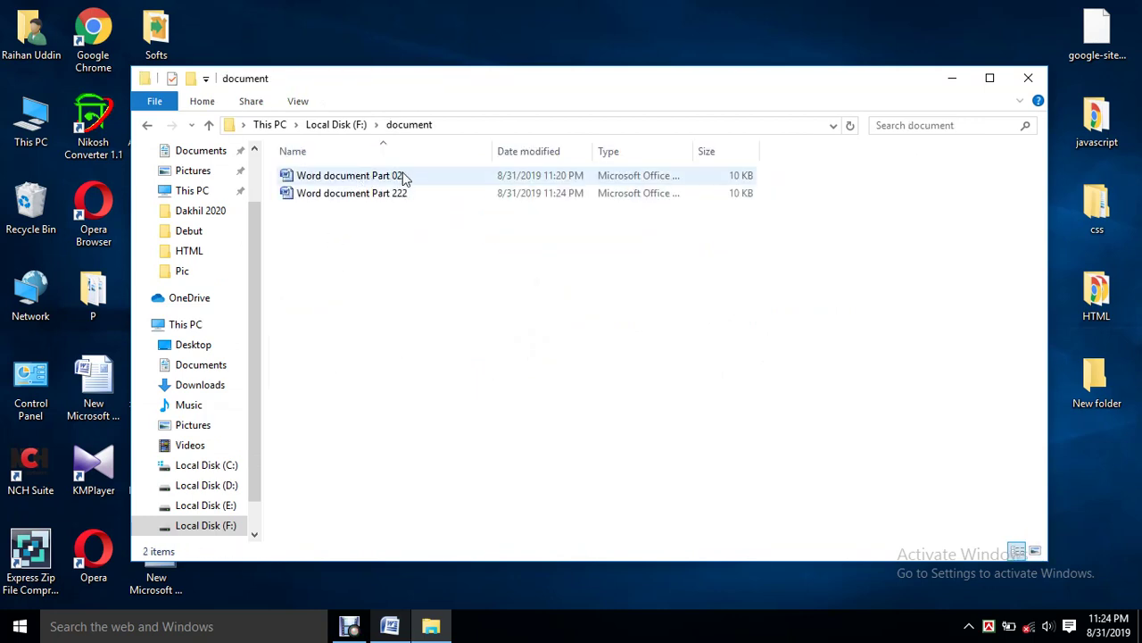
- Open 'Word document Part 02' to check its content, then close it
double_click(403, 179)
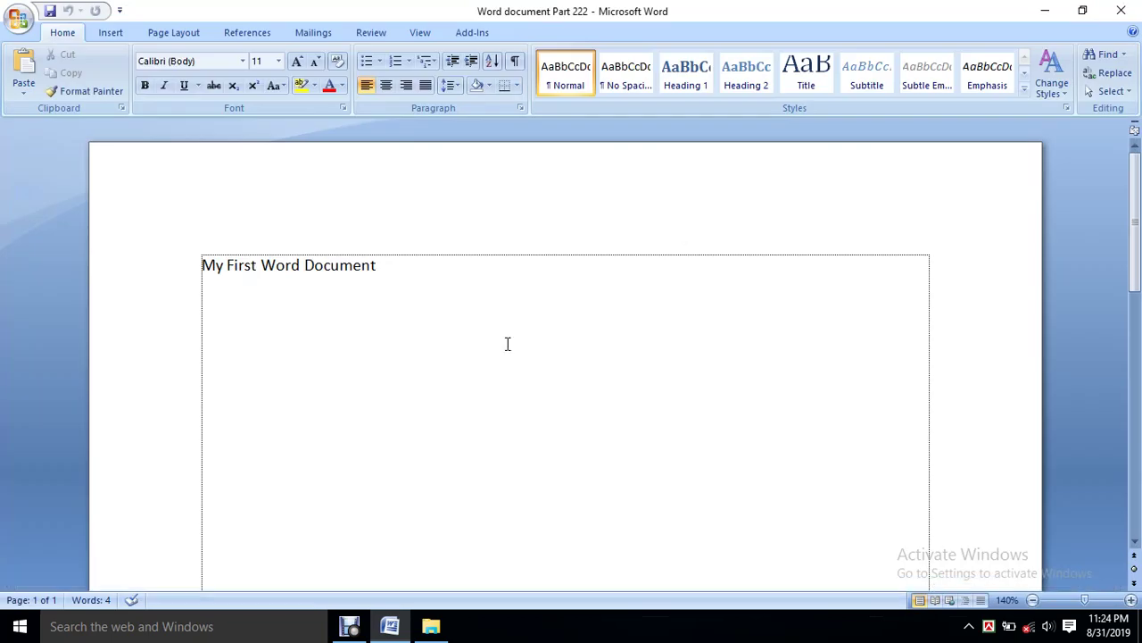
click(1121, 13)
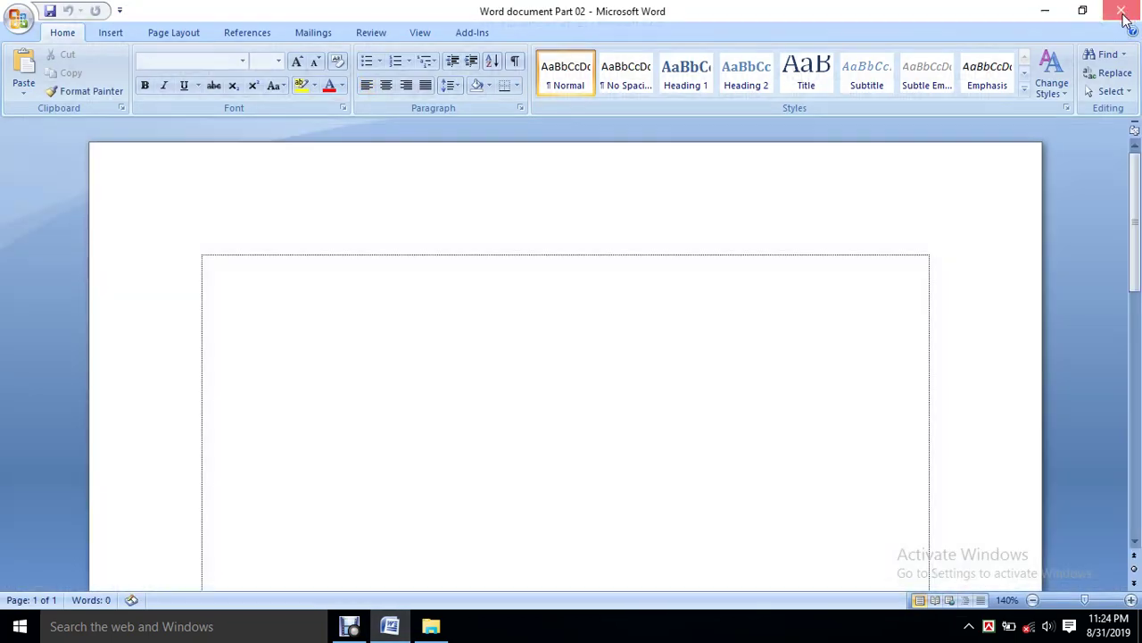
click(1122, 14)
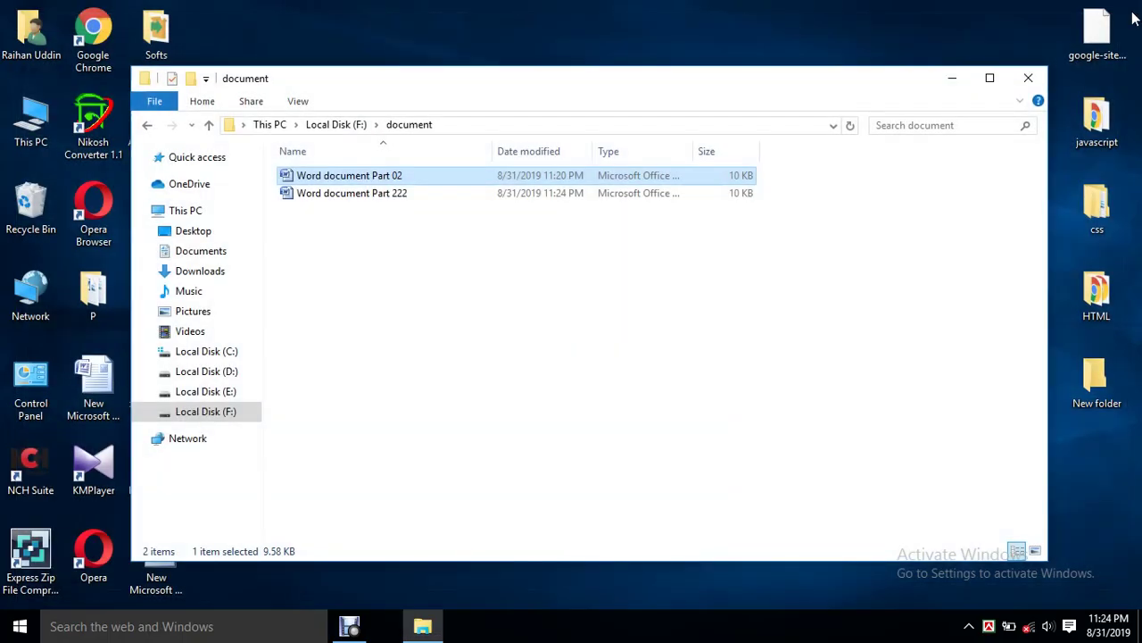
double_click(360, 179)
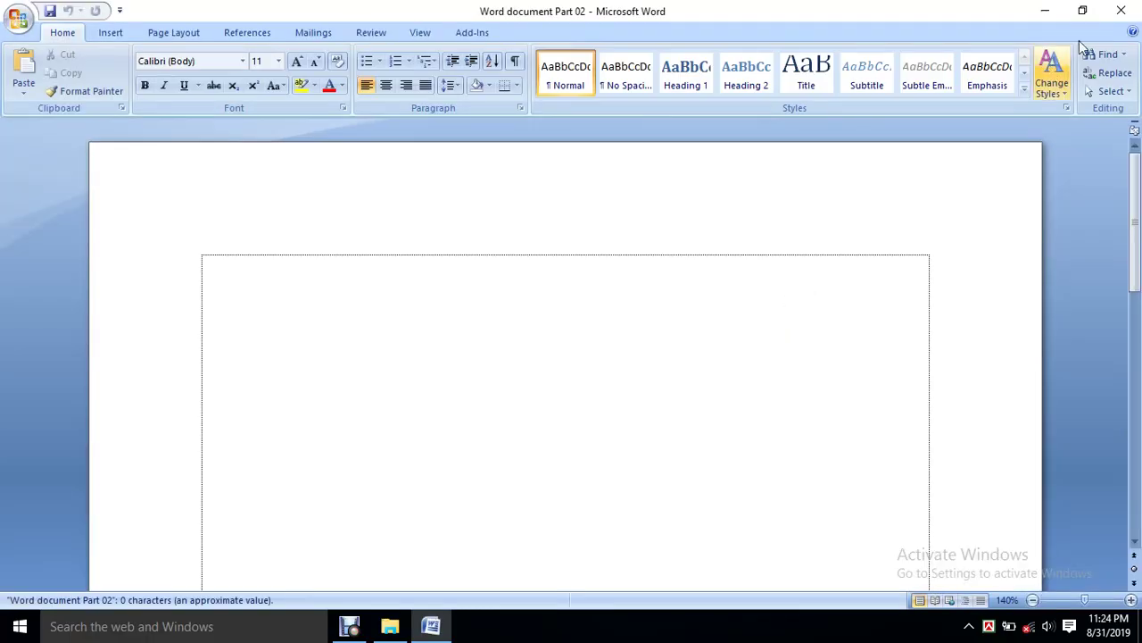
click(1121, 11)
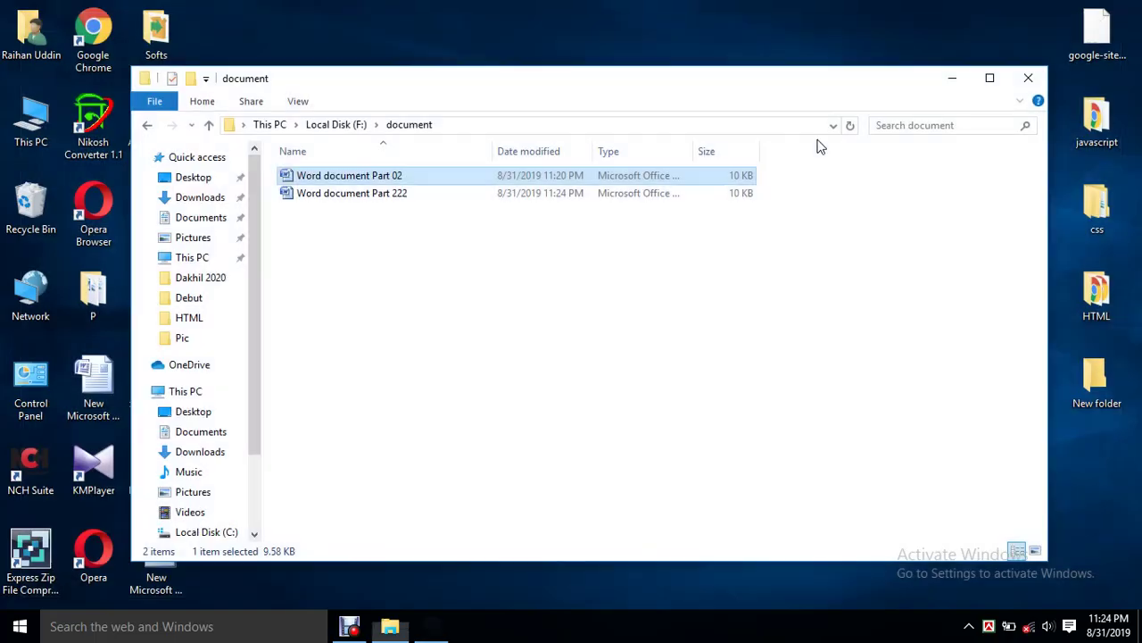
- Open 'Word document Part 222' to verify it holds 'My First Word Document', then close it
click(349, 198)
double_click(348, 198)
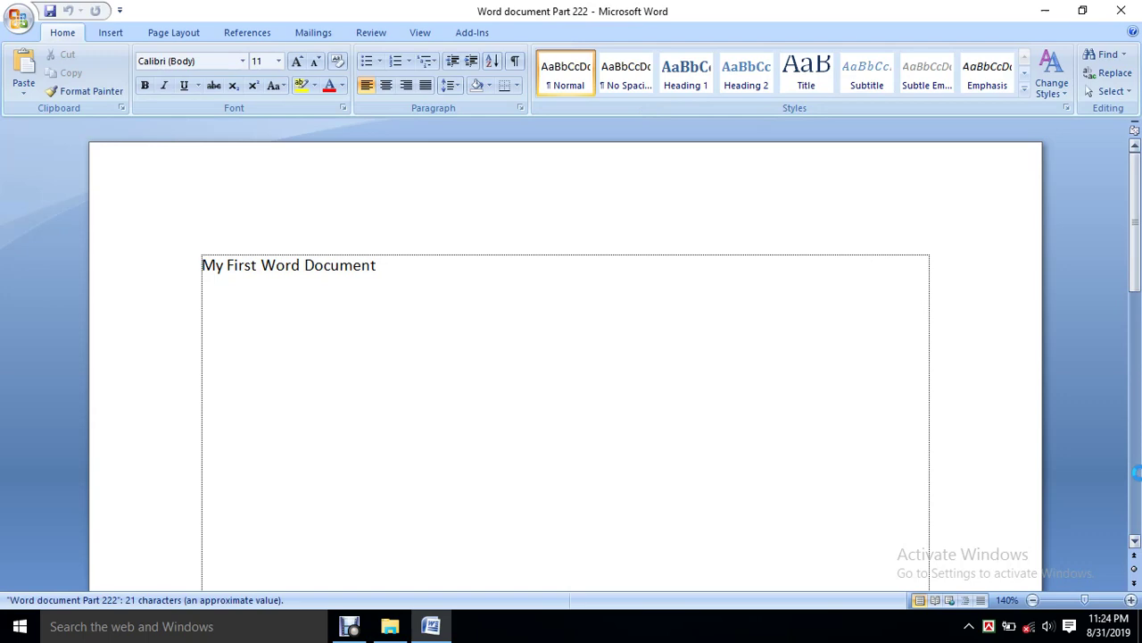
click(1121, 11)
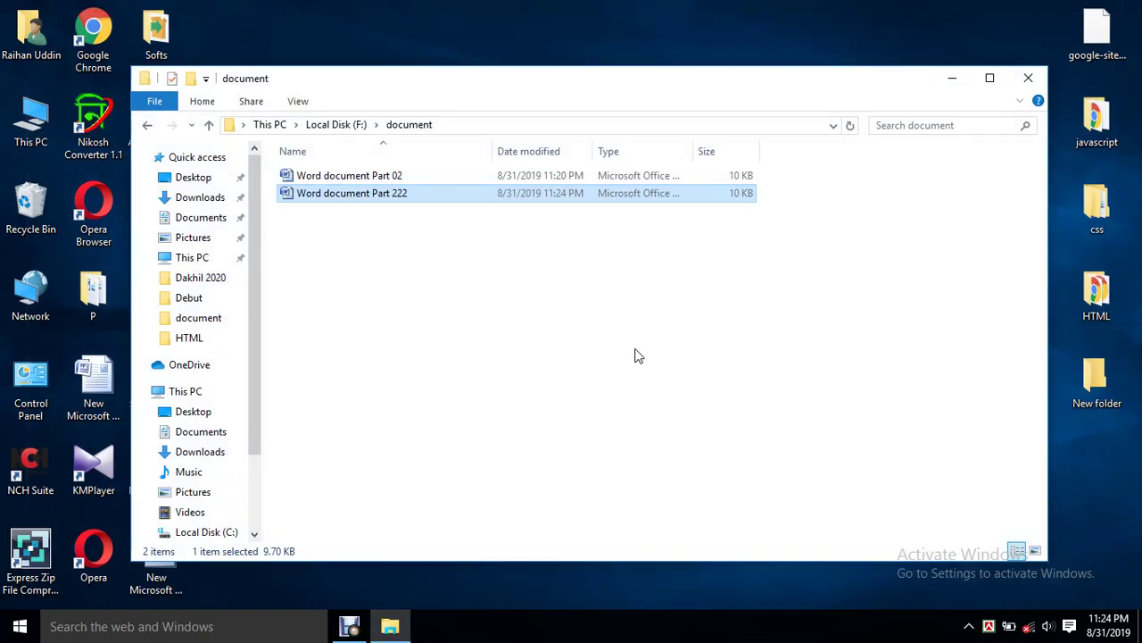